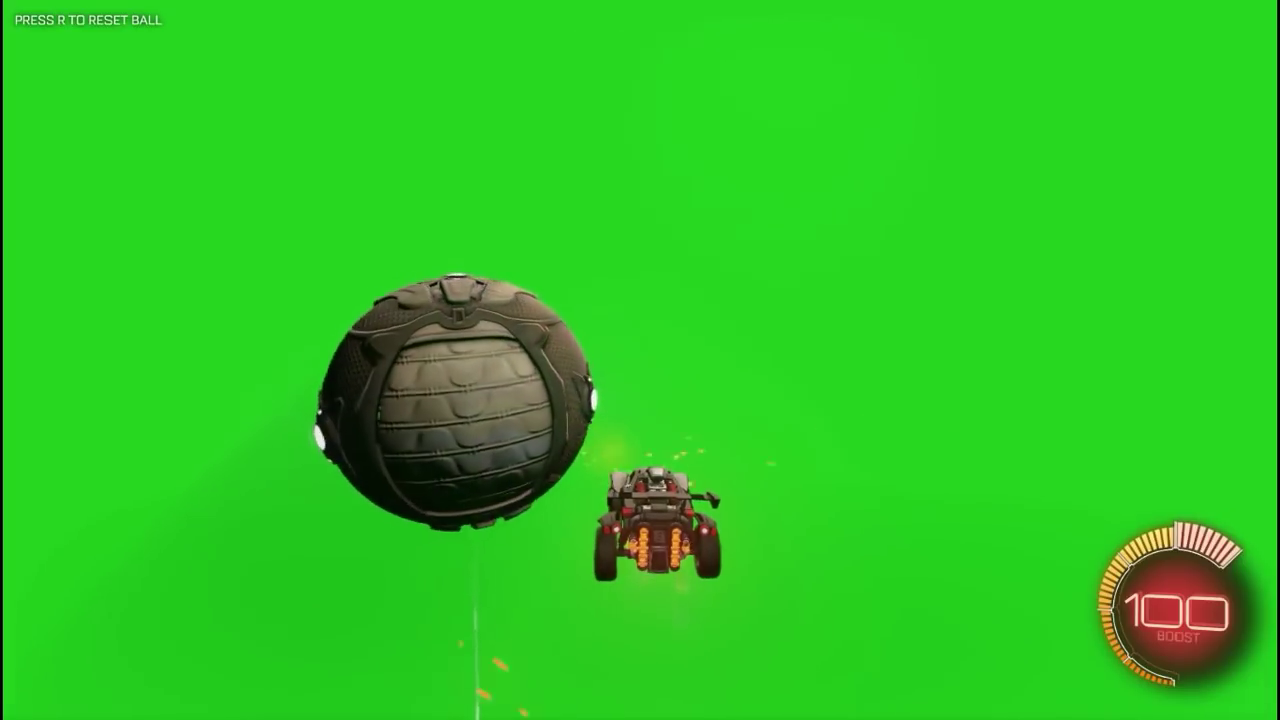
- Pause the green screen match and exit to the main menu
key(space)
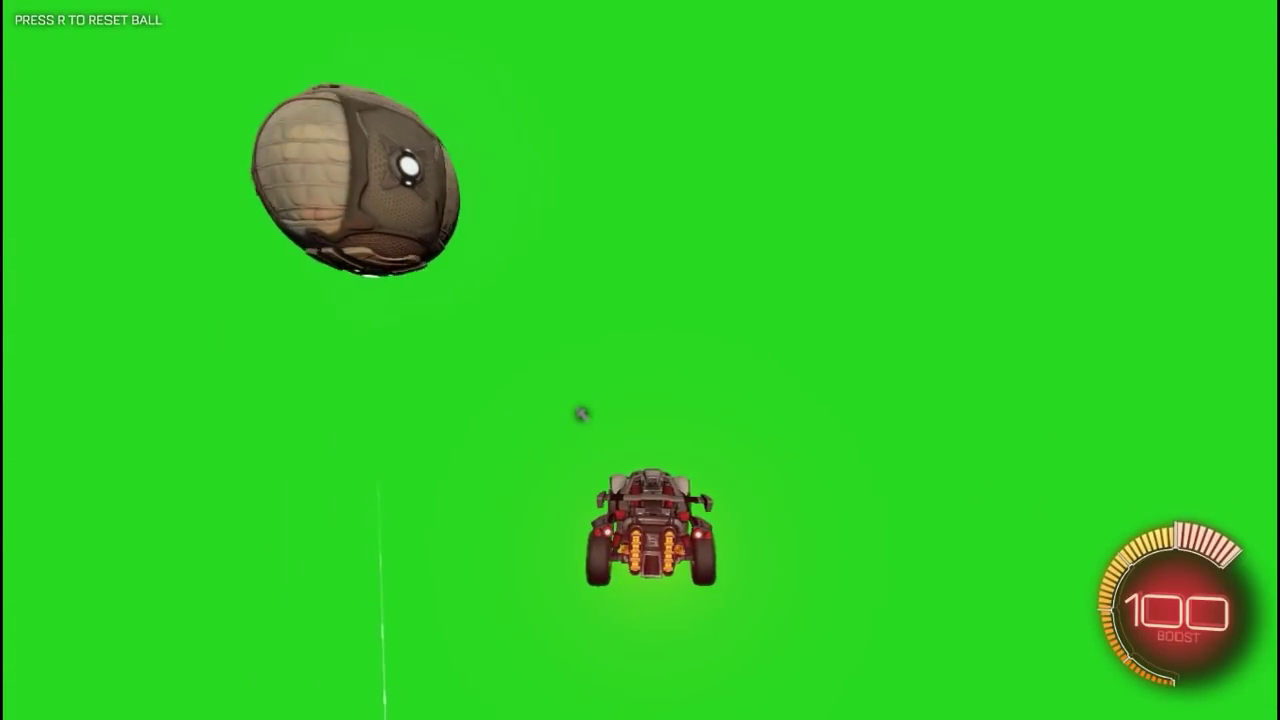
key(Escape)
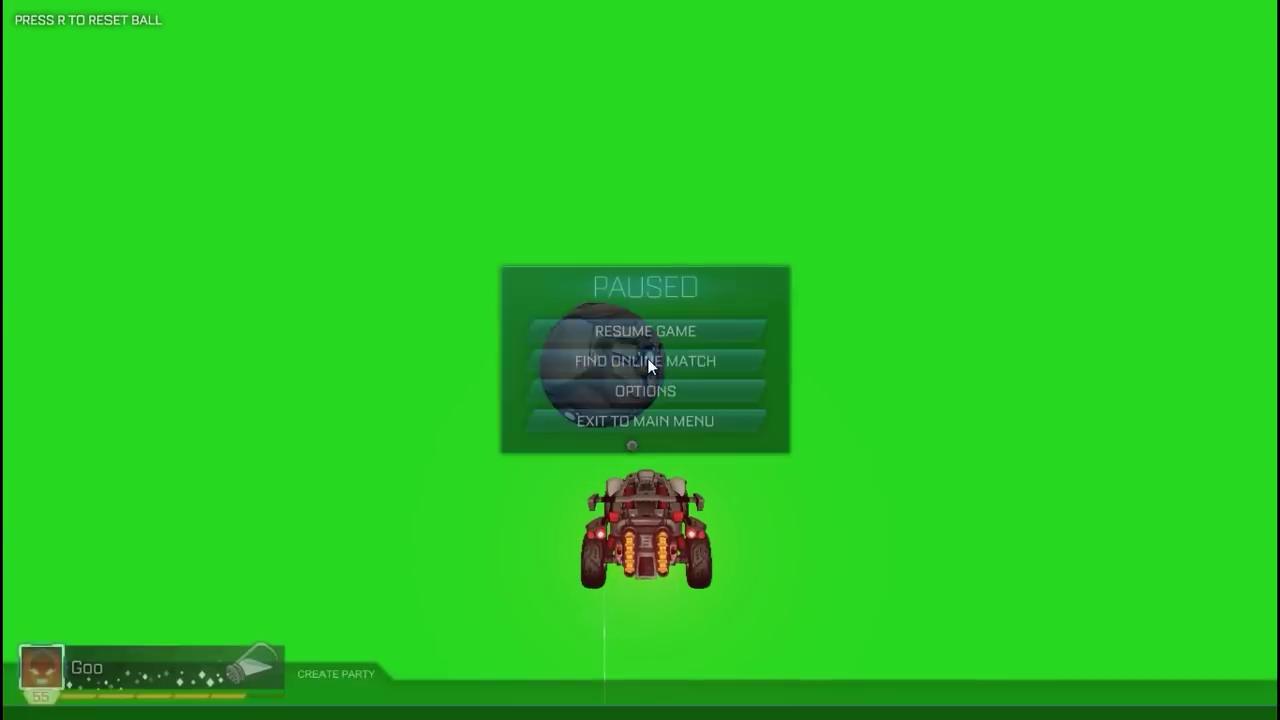
click(590, 416)
click(556, 401)
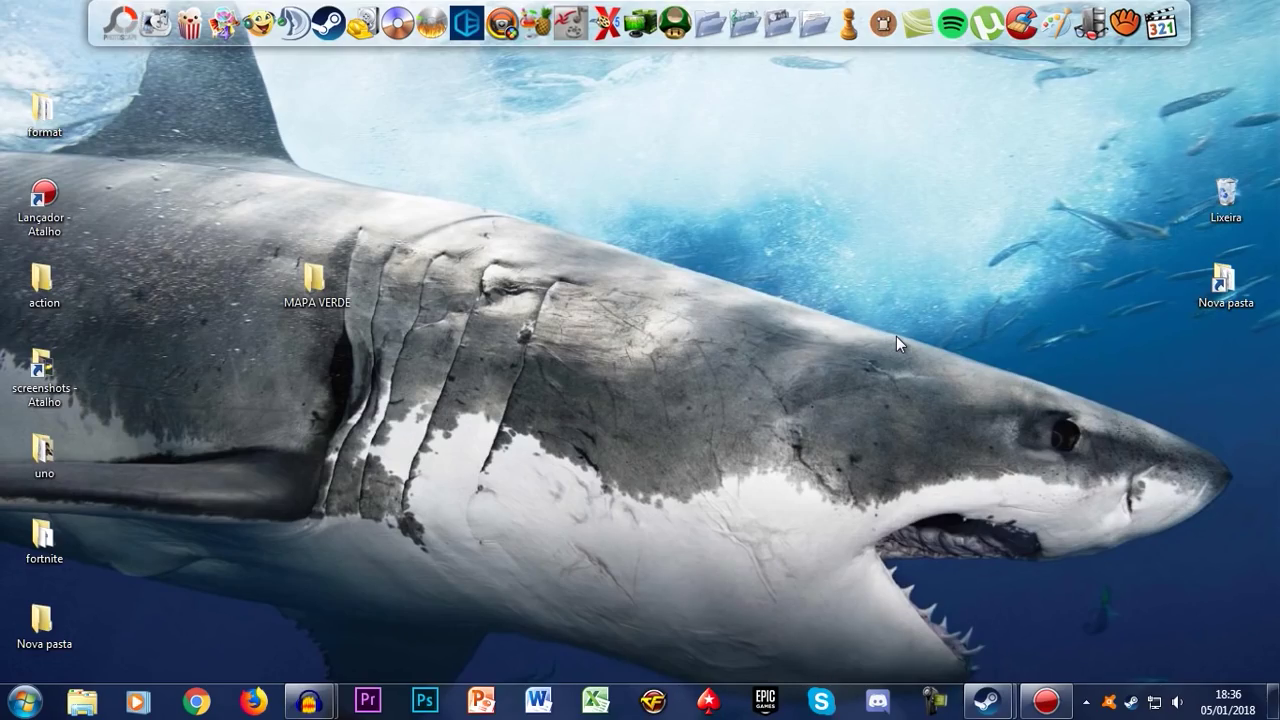
- Open the Steam community section and go to the Rocket League Workshop
right_click(1131, 702)
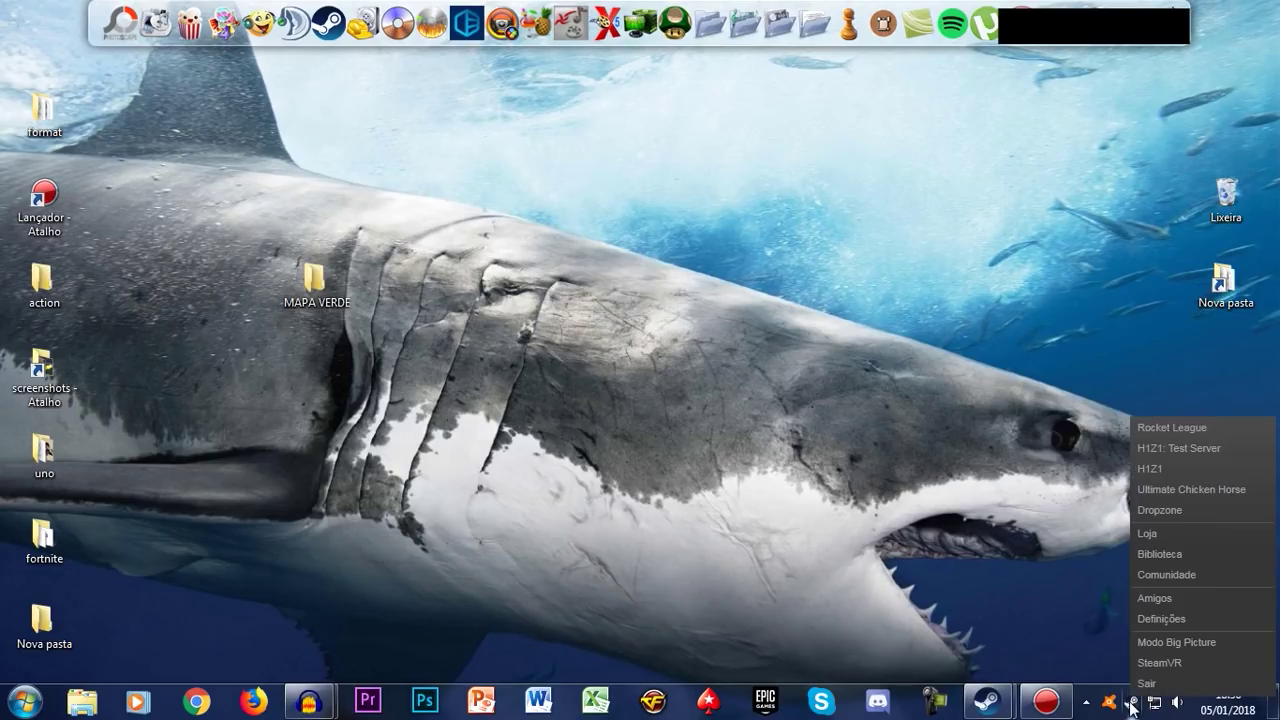
click(1187, 574)
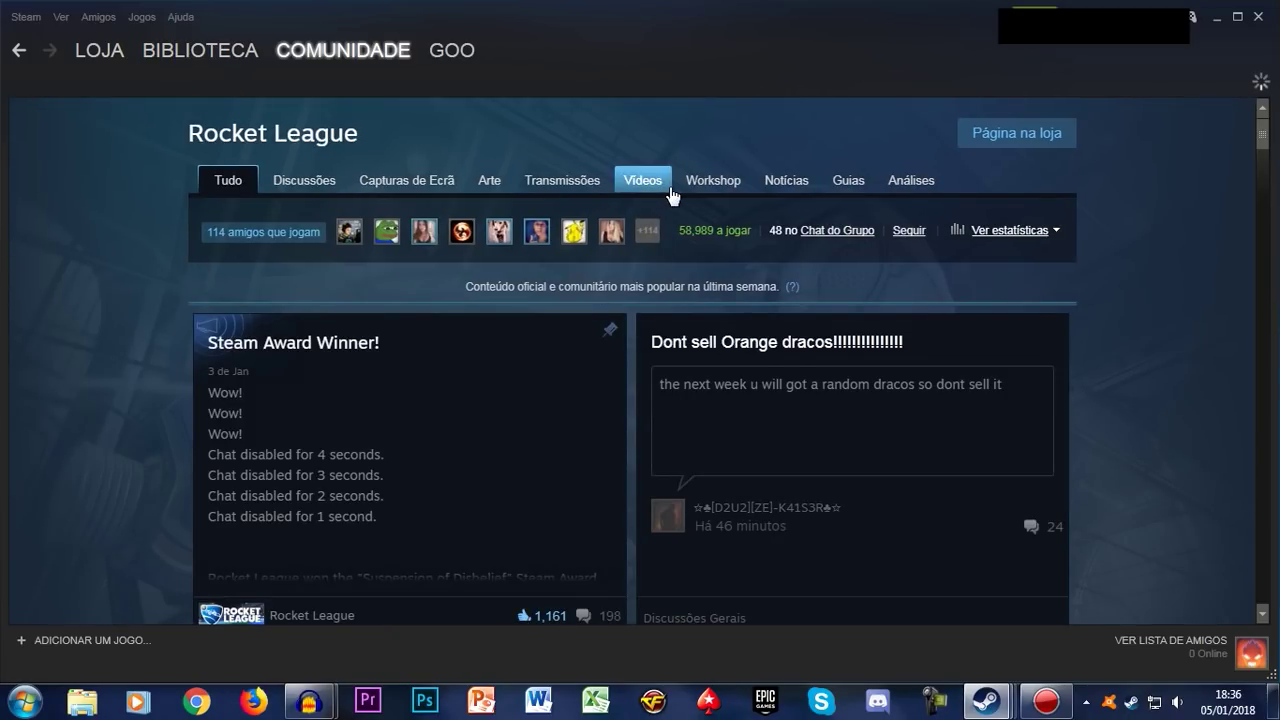
click(713, 180)
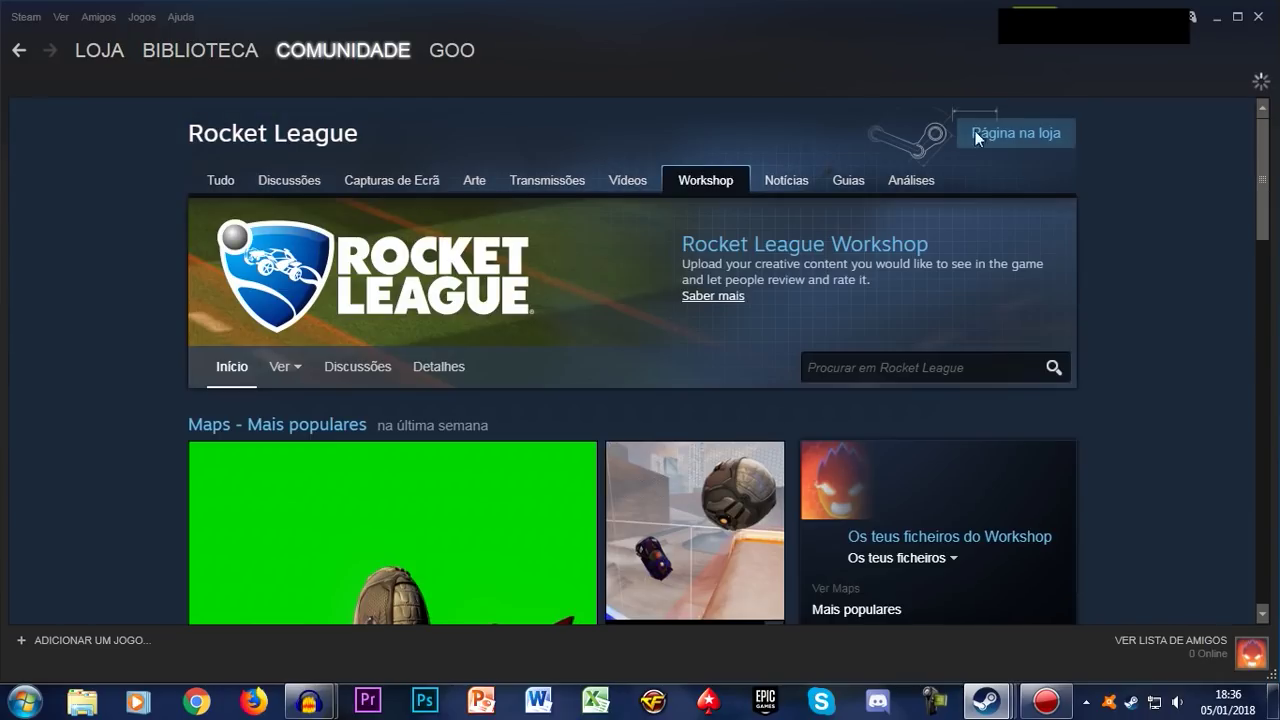
- Find Green Screen Map (video editing tool) among the most popular Workshop maps and open its page
scroll(1196, 251, down, 3)
mouse_move(340, 237)
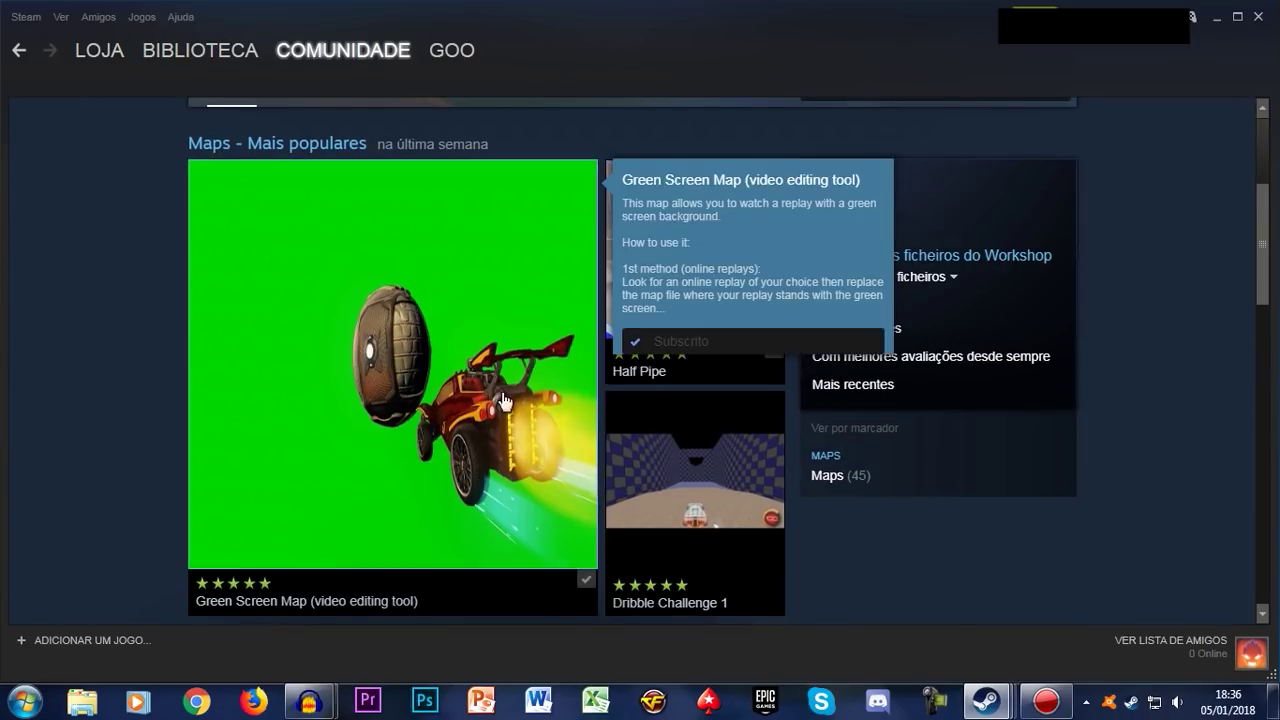
scroll(337, 374, down, 3)
scroll(318, 212, down, 3)
mouse_move(251, 434)
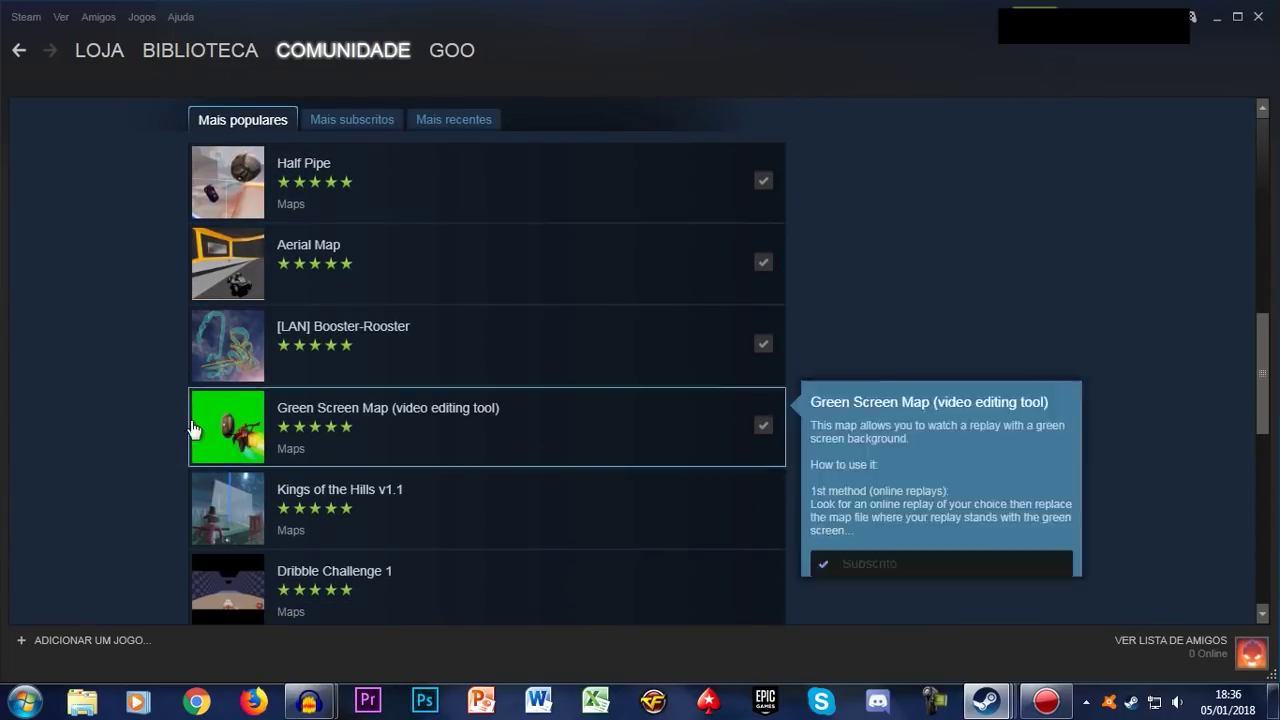
click(380, 430)
- Review the Green Screen Map's preview images, subscription option and description, and close the Steam window
scroll(668, 418, down, 4)
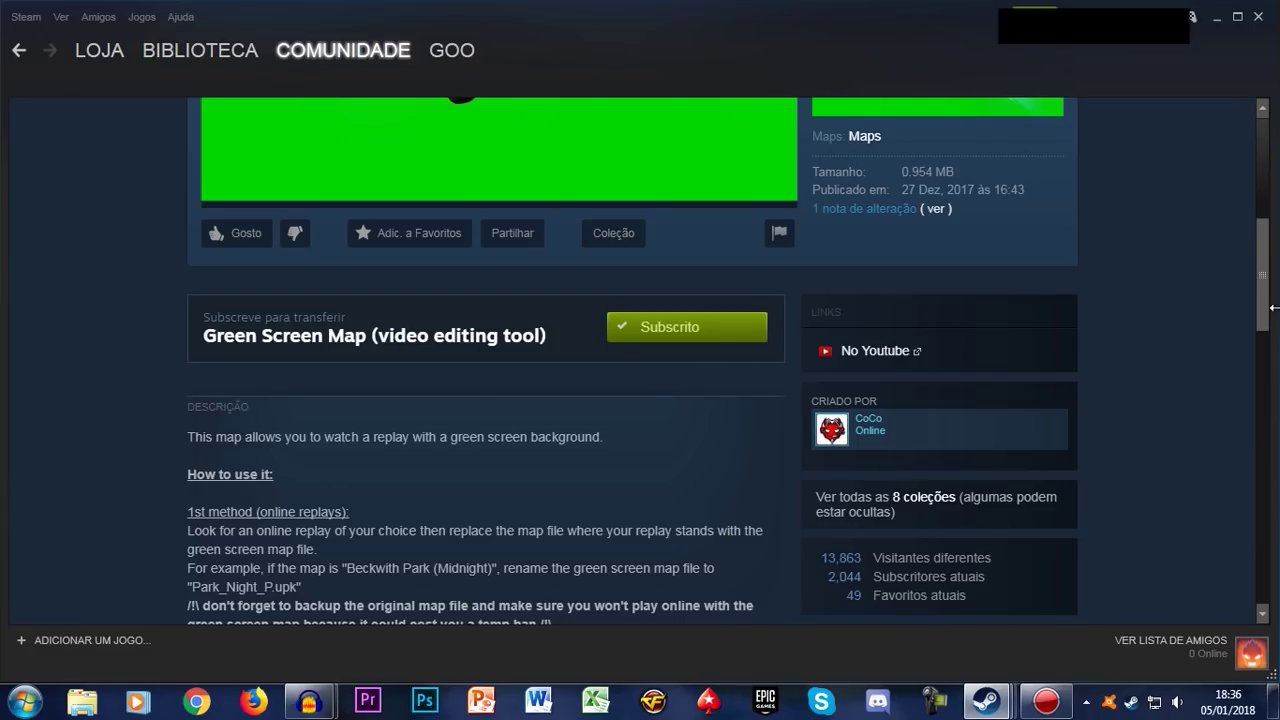
scroll(1270, 307, up, 2)
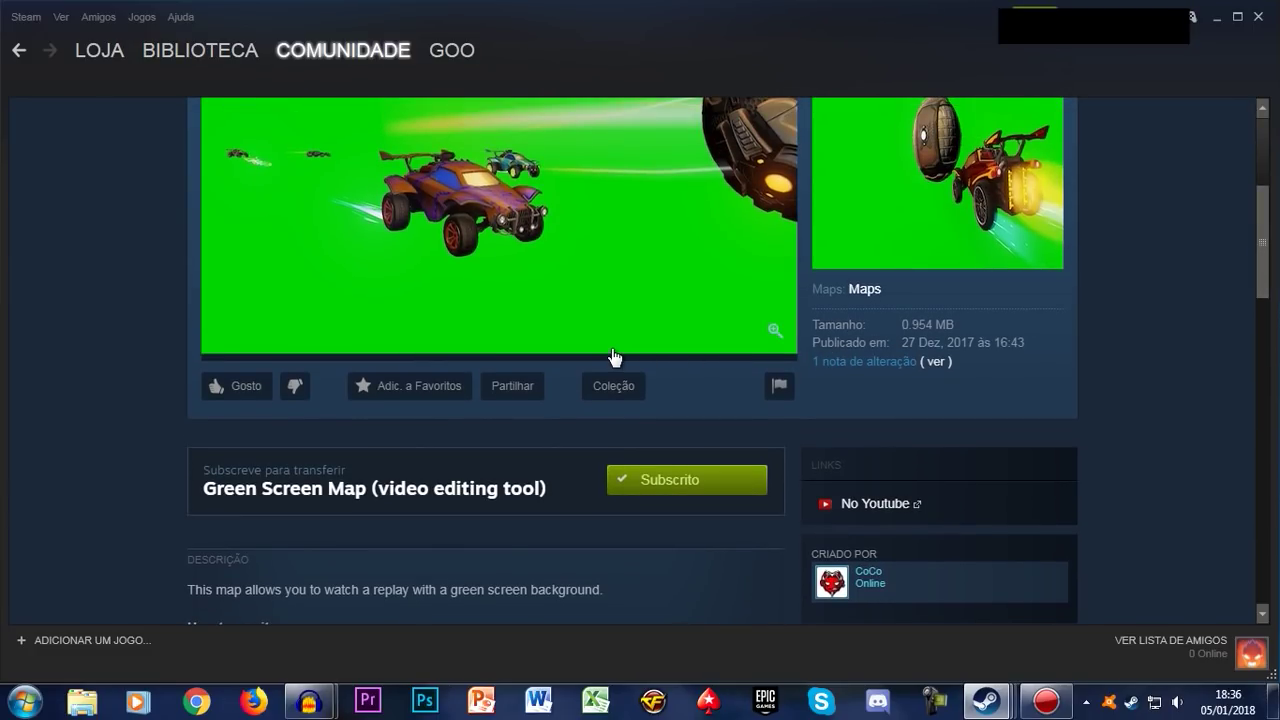
scroll(614, 357, up, 3)
scroll(614, 357, down, 4)
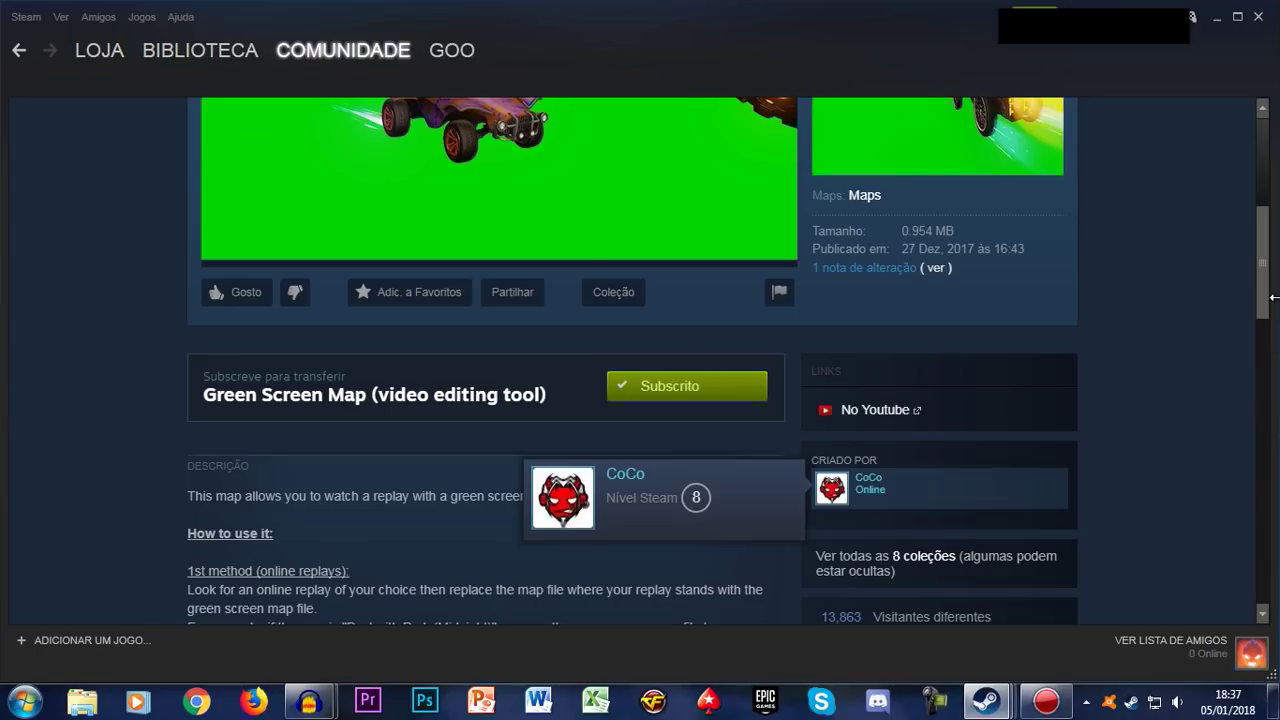
drag(1270, 290, 1276, 268)
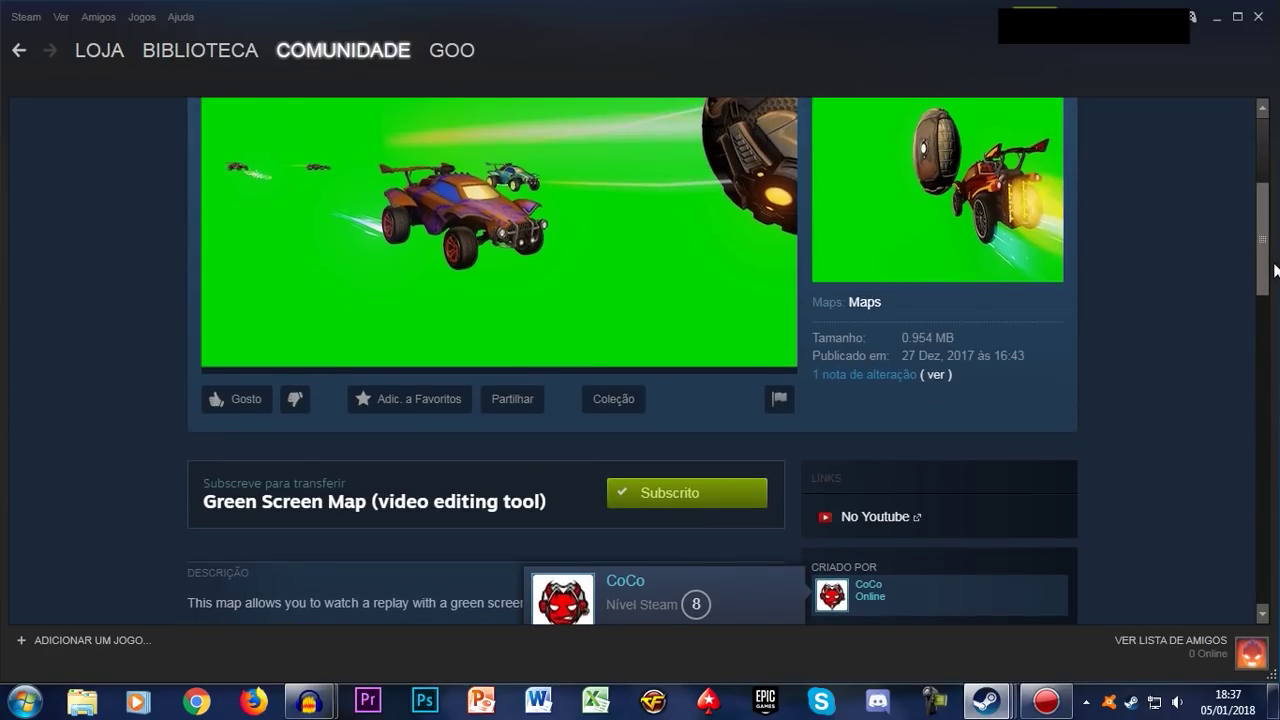
scroll(1110, 368, down, 3)
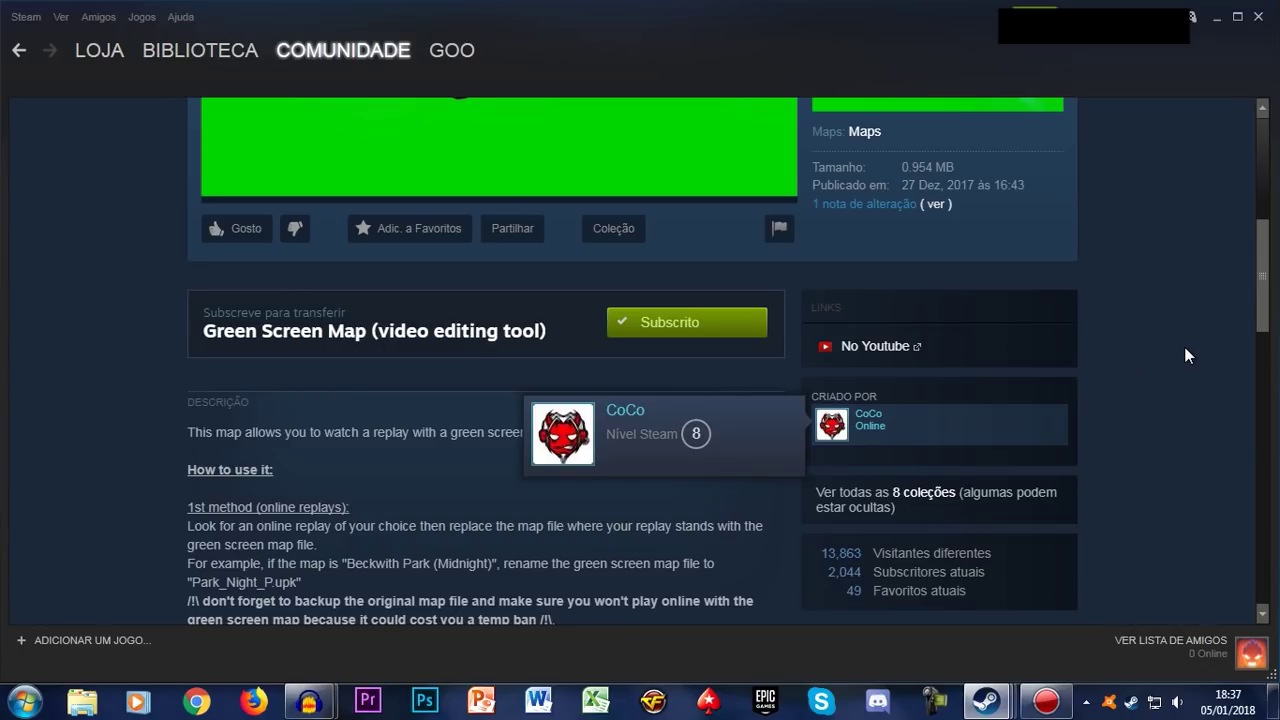
scroll(1183, 348, up, 5)
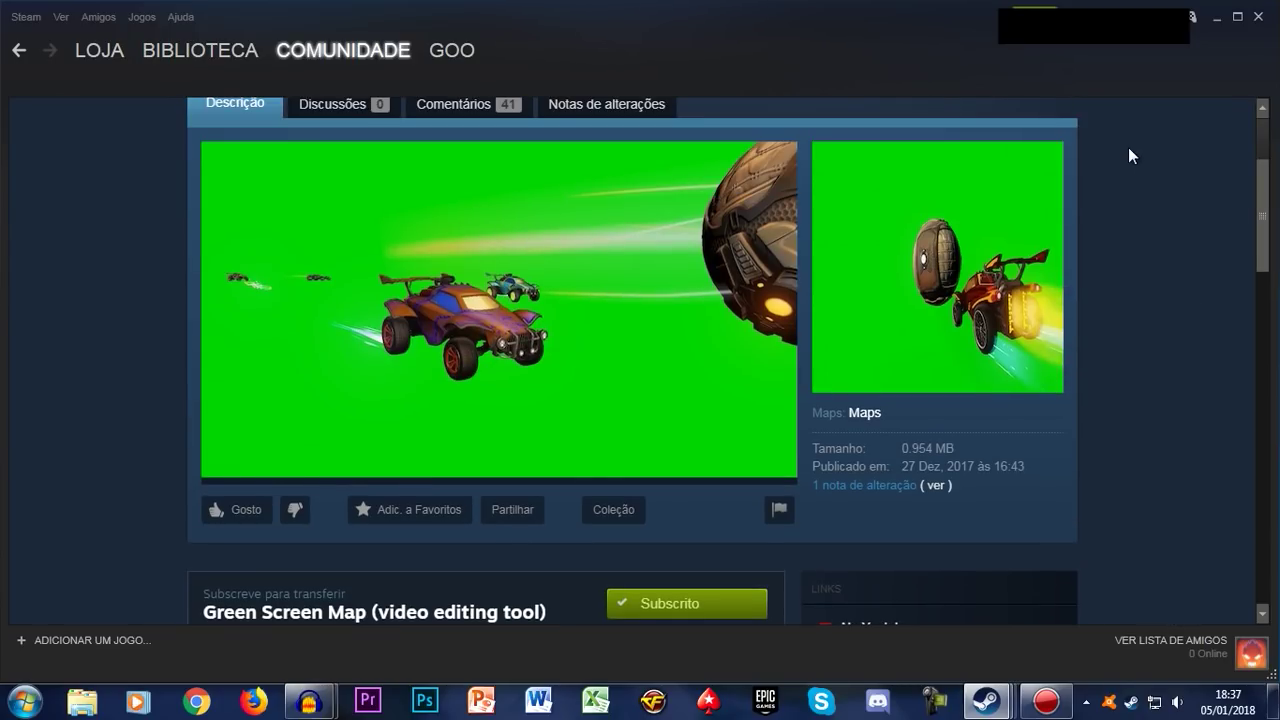
click(1258, 16)
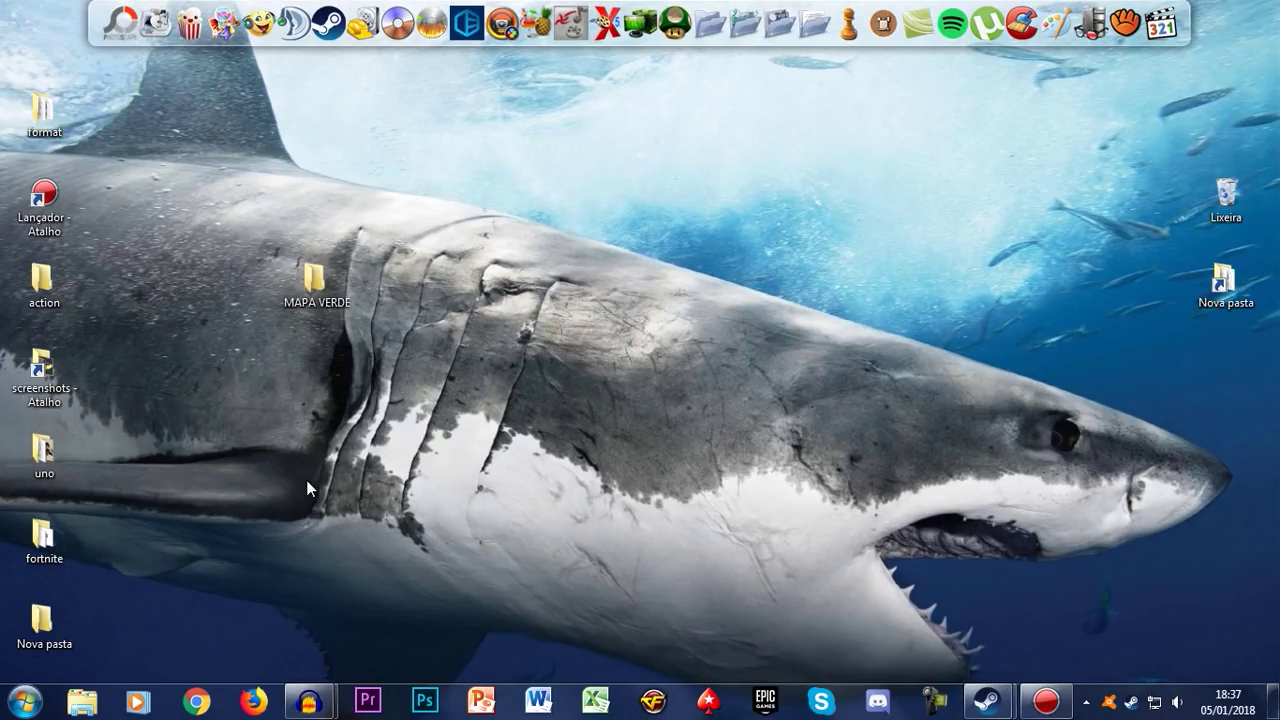
- Extract the GreenScreenRL archive into the MAPA VERDE folder on the desktop
double_click(318, 292)
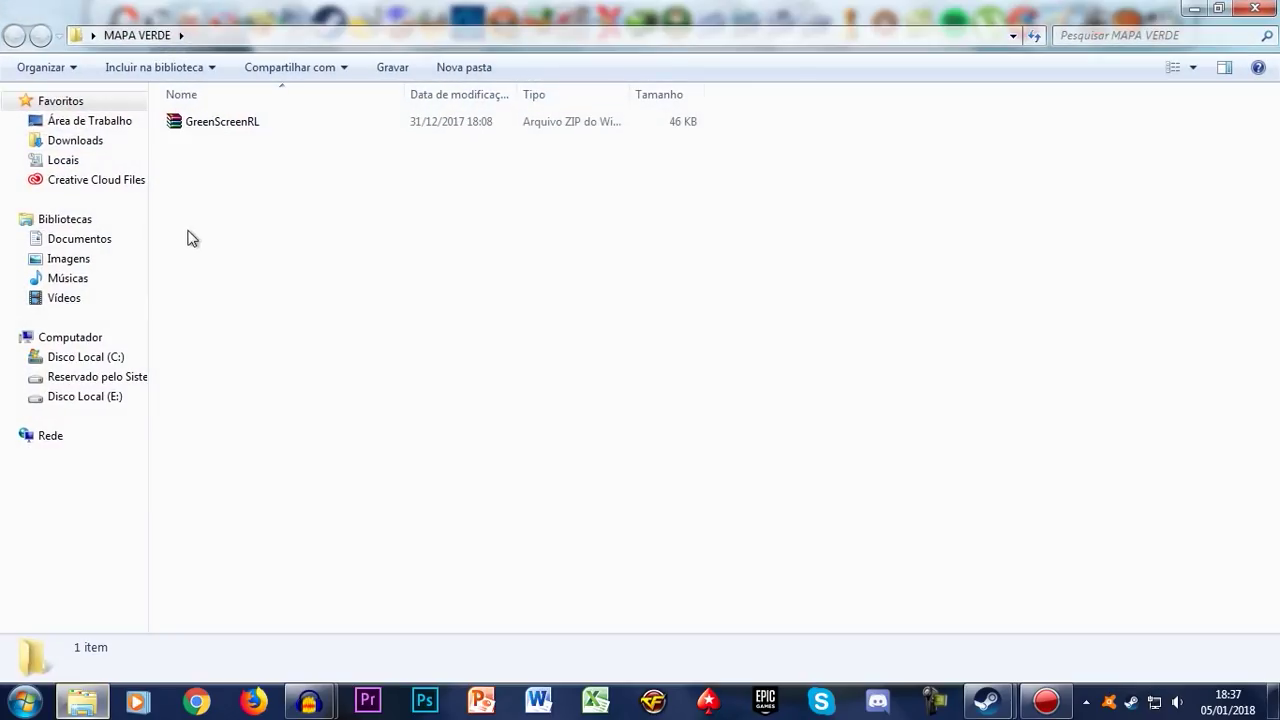
mouse_move(205, 124)
mouse_down()
mouse_move(190, 120)
mouse_move(197, 137)
mouse_move(196, 122)
mouse_up()
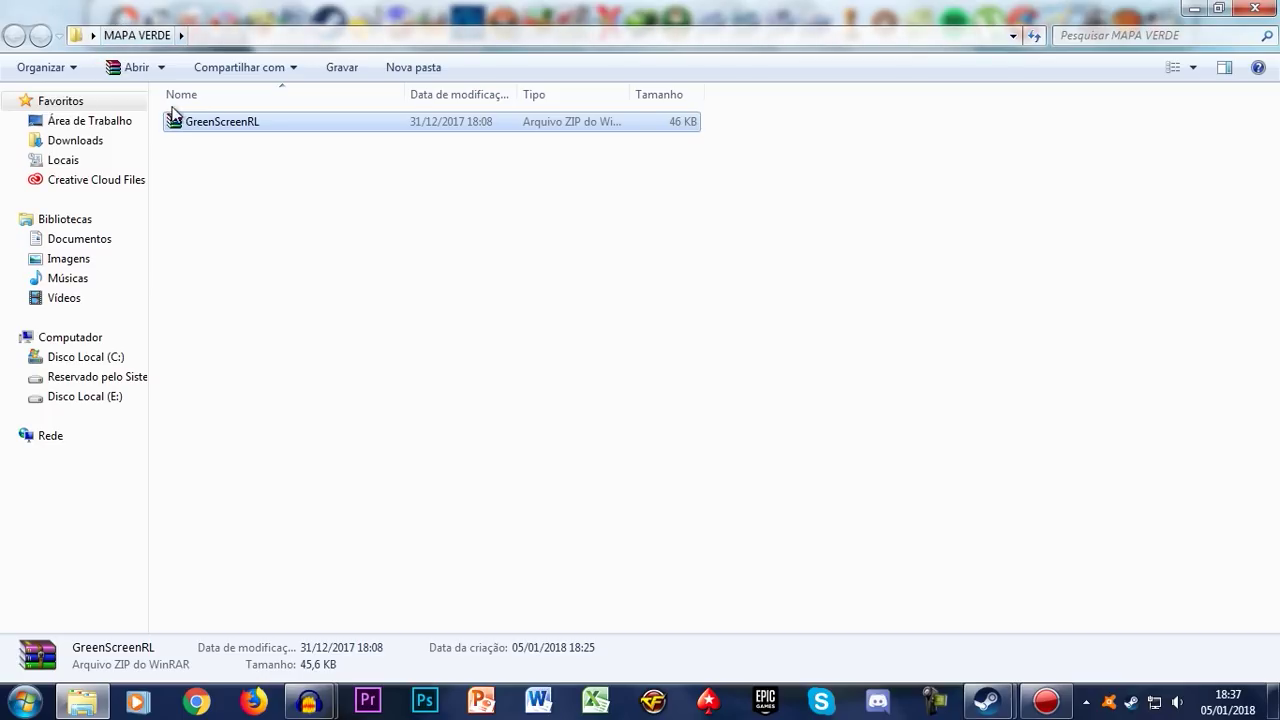
click(668, 225)
click(203, 122)
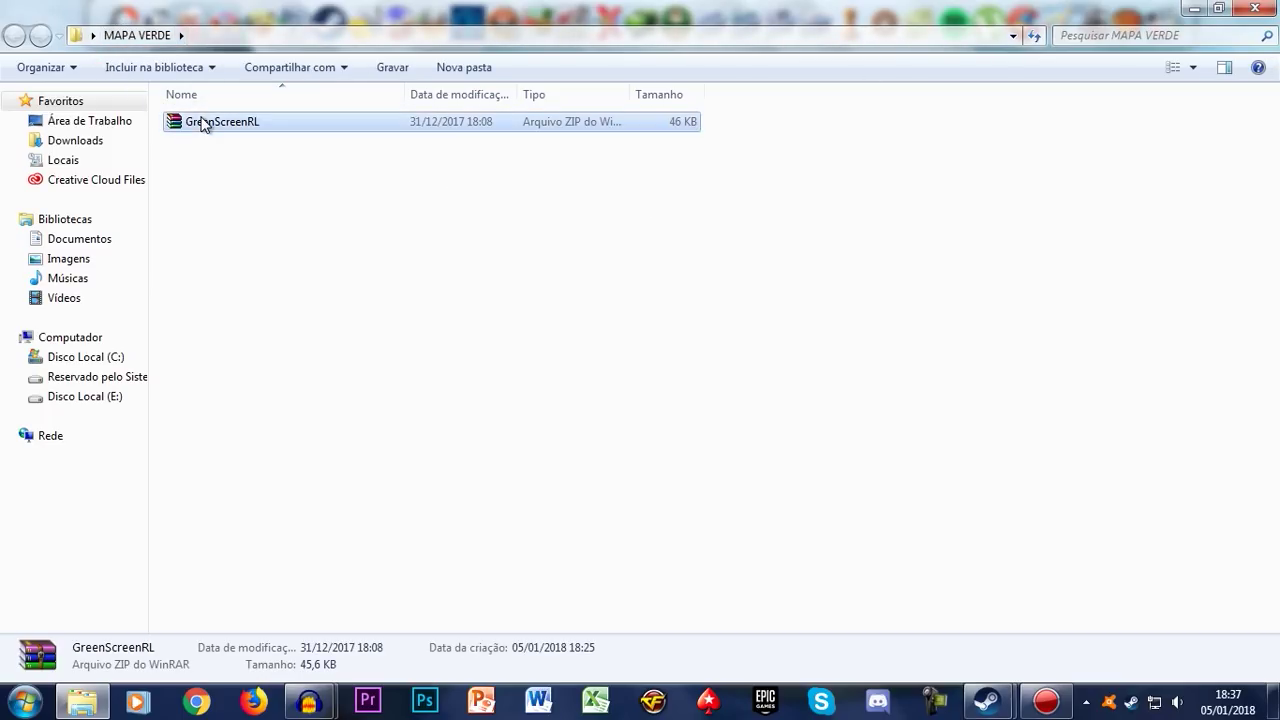
right_click(203, 122)
click(254, 186)
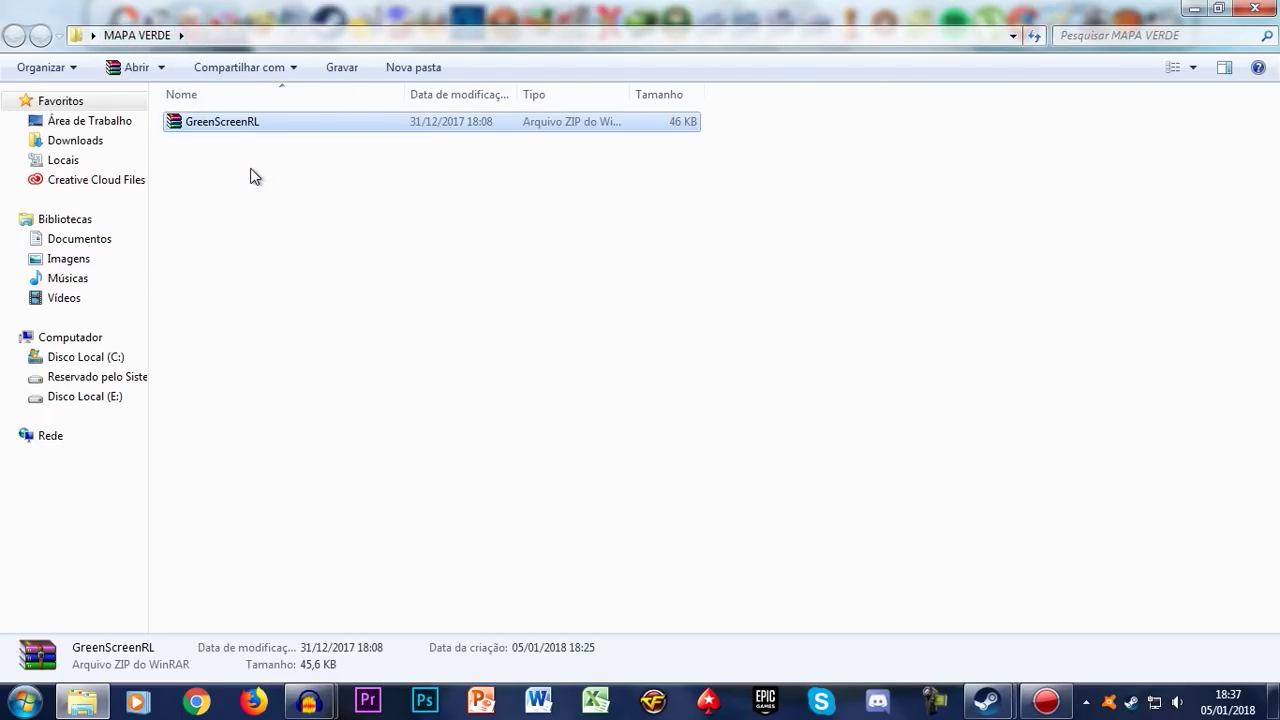
click(175, 172)
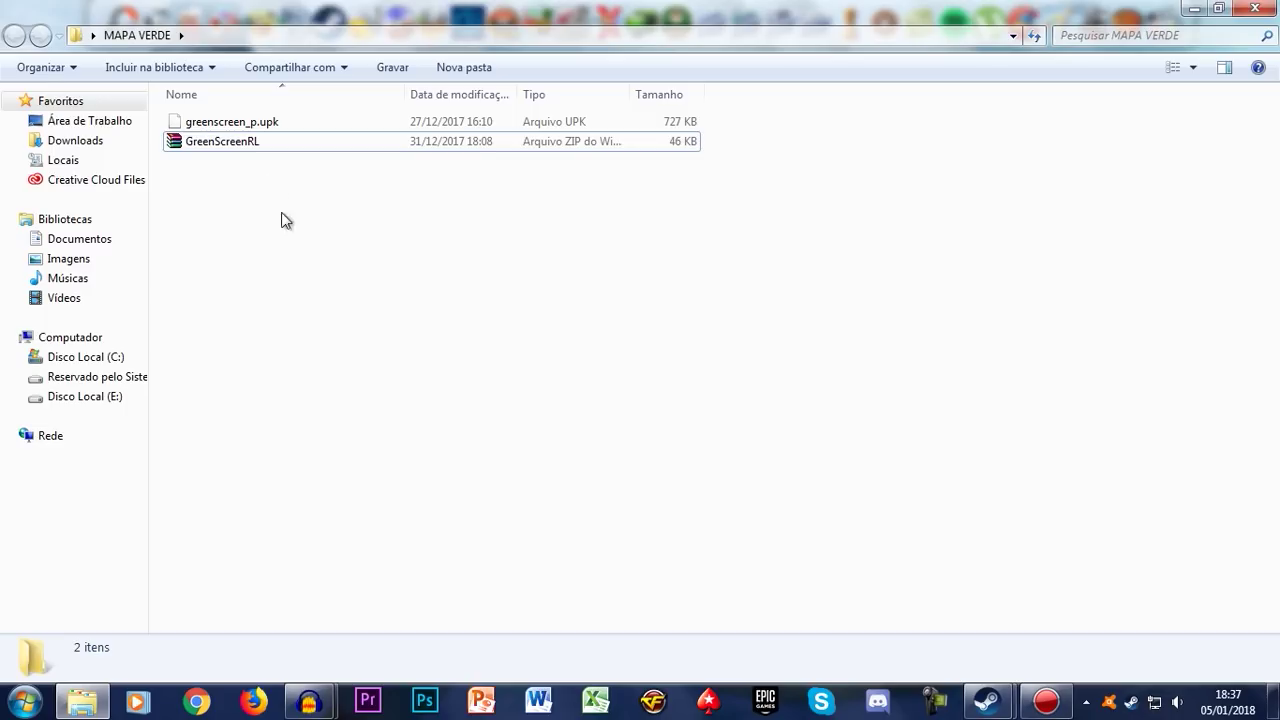
- Open a second Windows Explorer window and browse to Arquivos de Programas (x86)\Steam on drive E
right_click(92, 698)
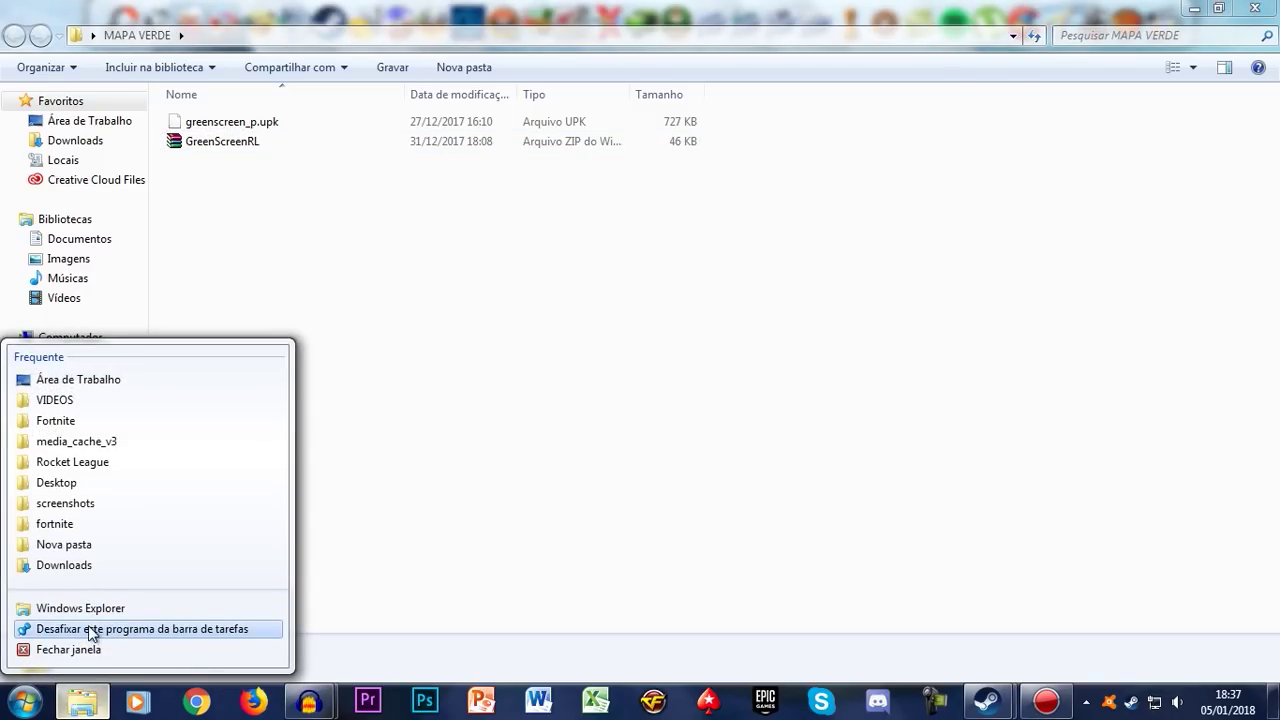
click(86, 608)
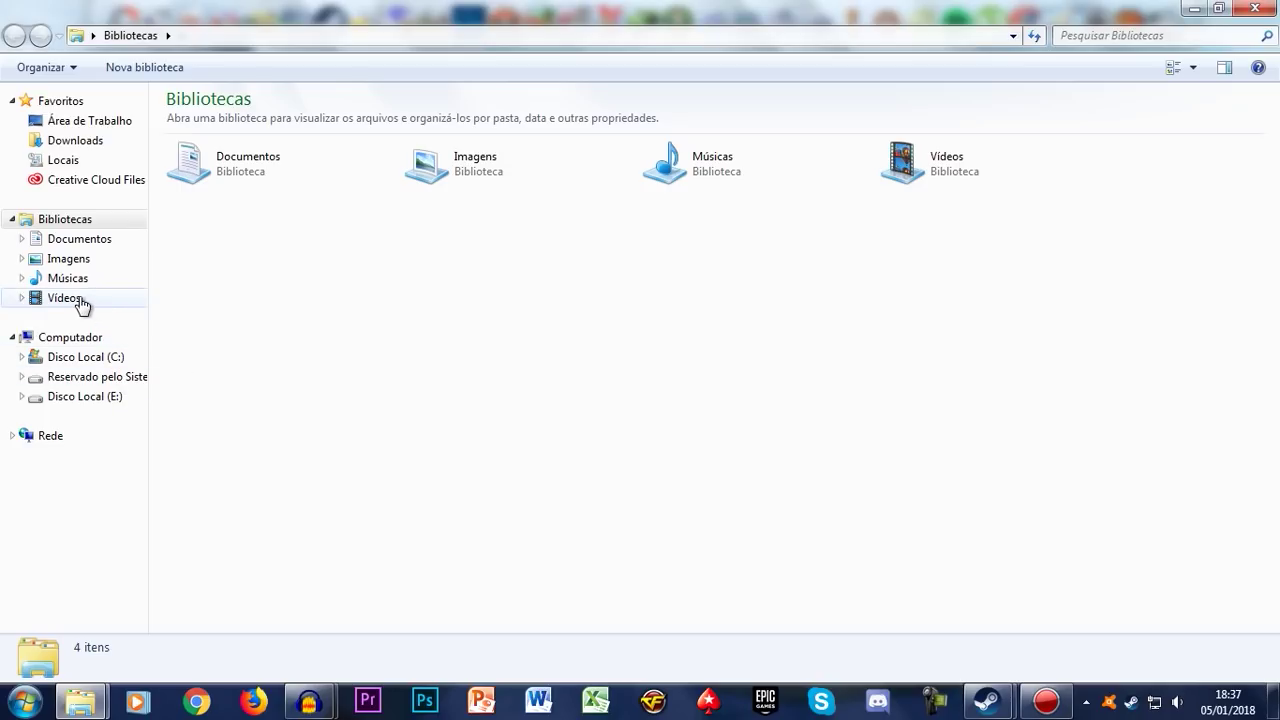
click(70, 398)
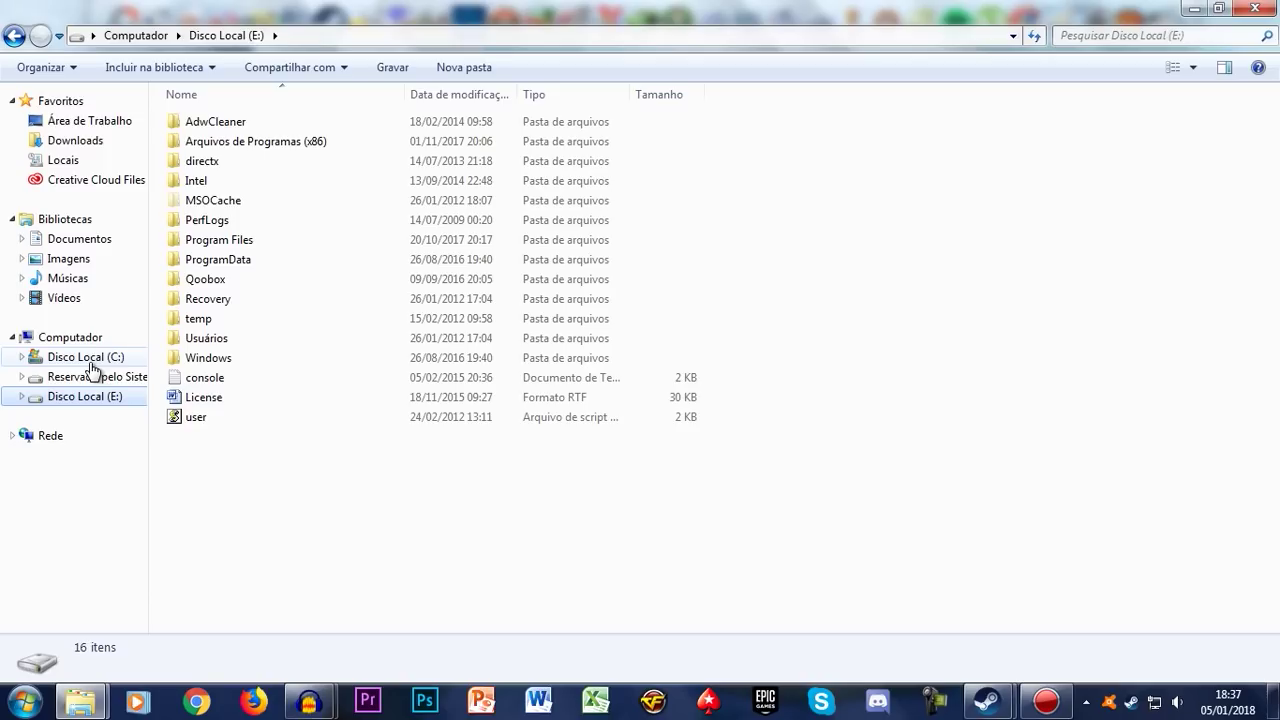
double_click(303, 146)
drag(1272, 190, 1272, 597)
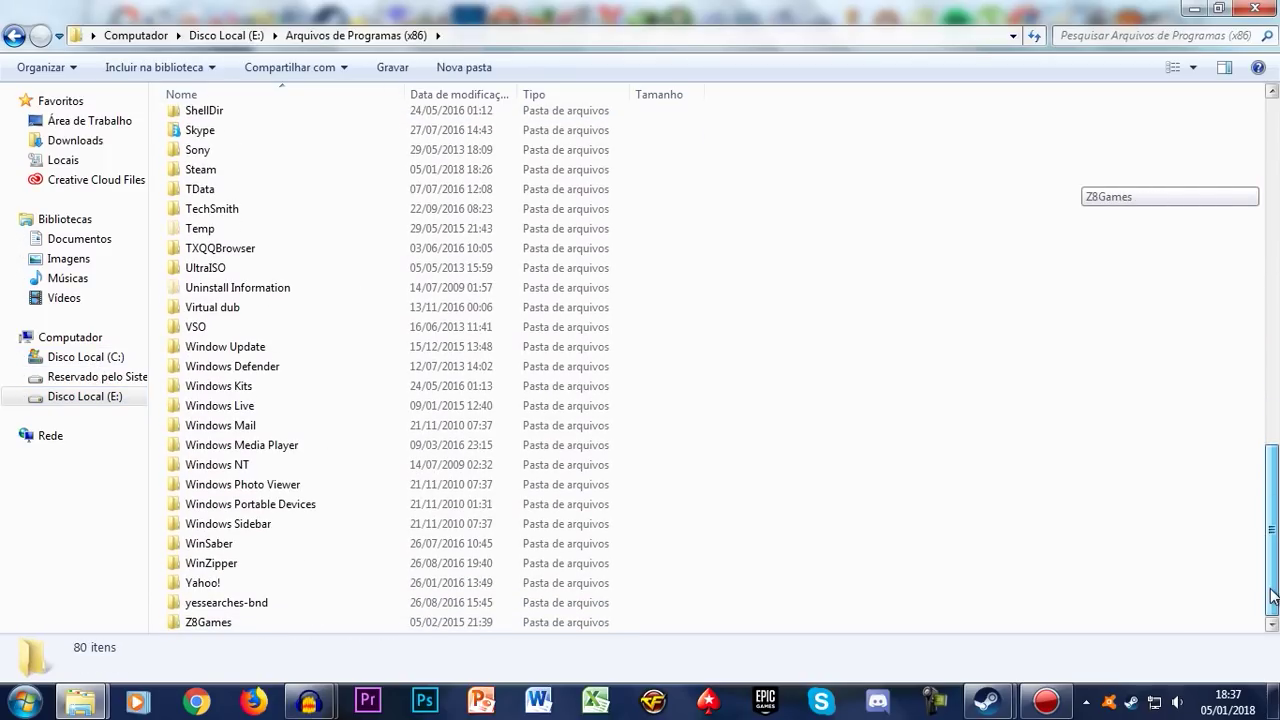
double_click(221, 170)
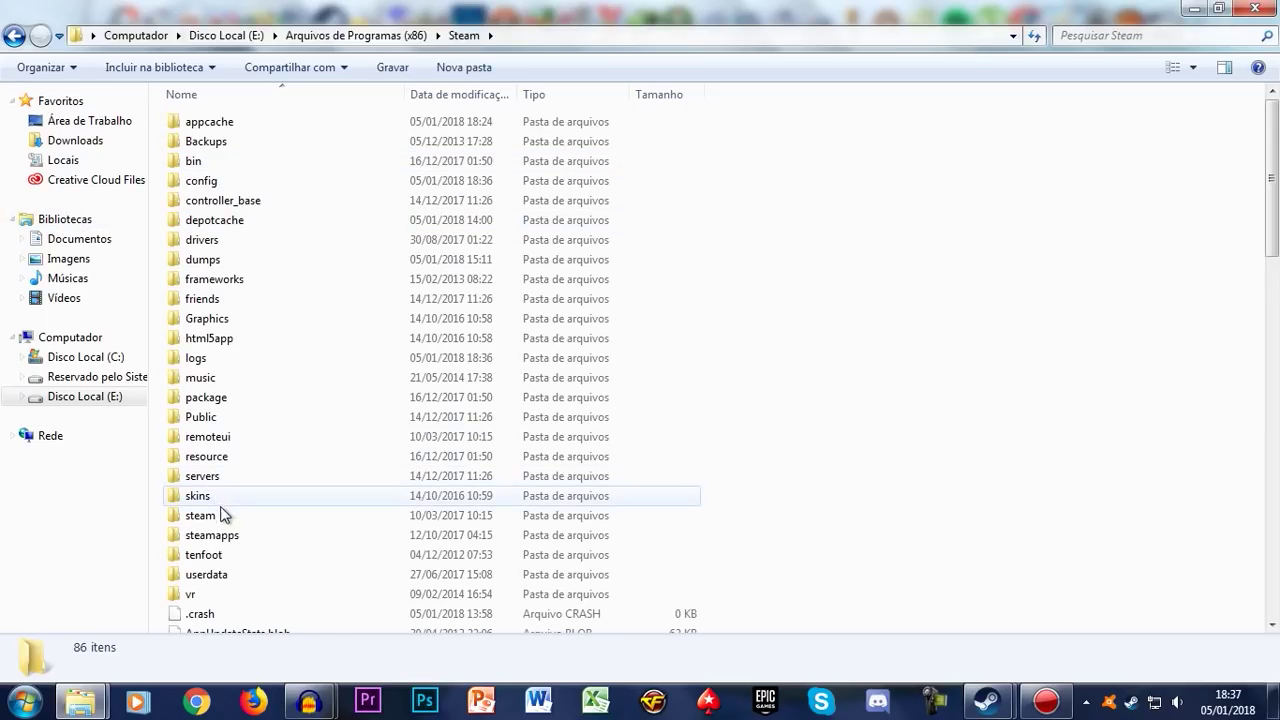
- Go from the Steam folder to steamapps\common\rocketleague\TAGame\CookedPCConsole
double_click(230, 535)
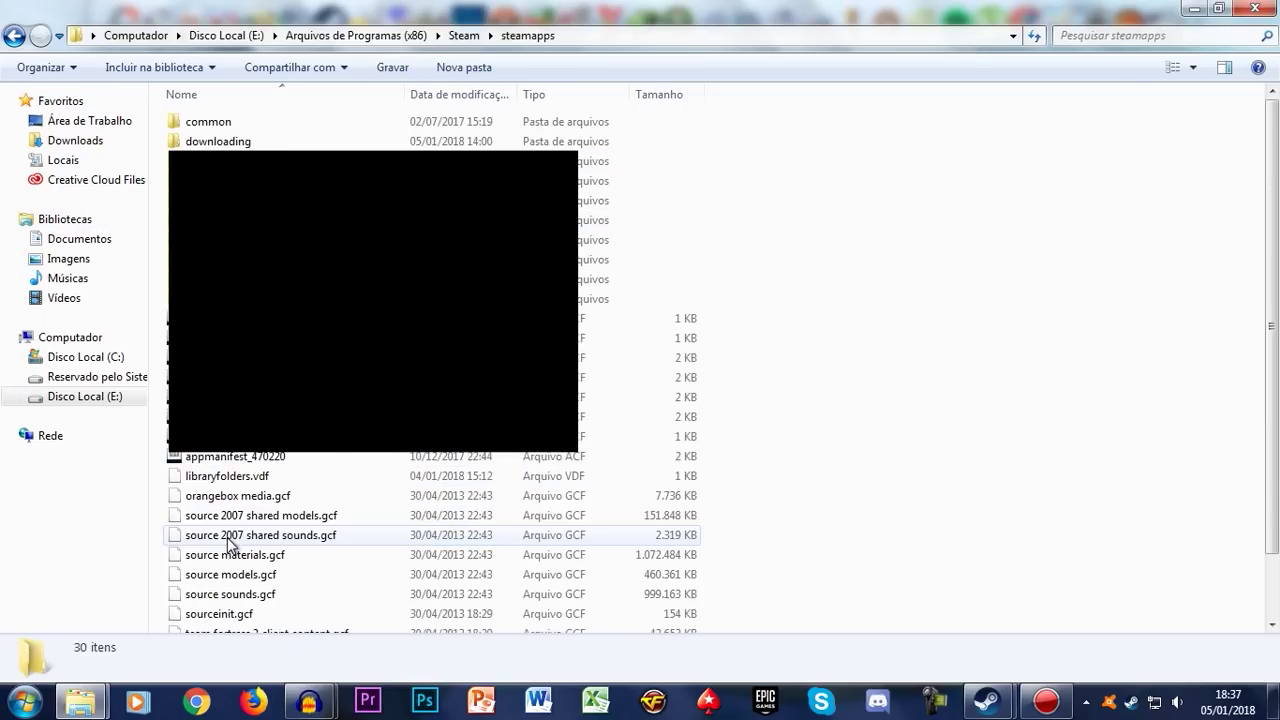
double_click(243, 122)
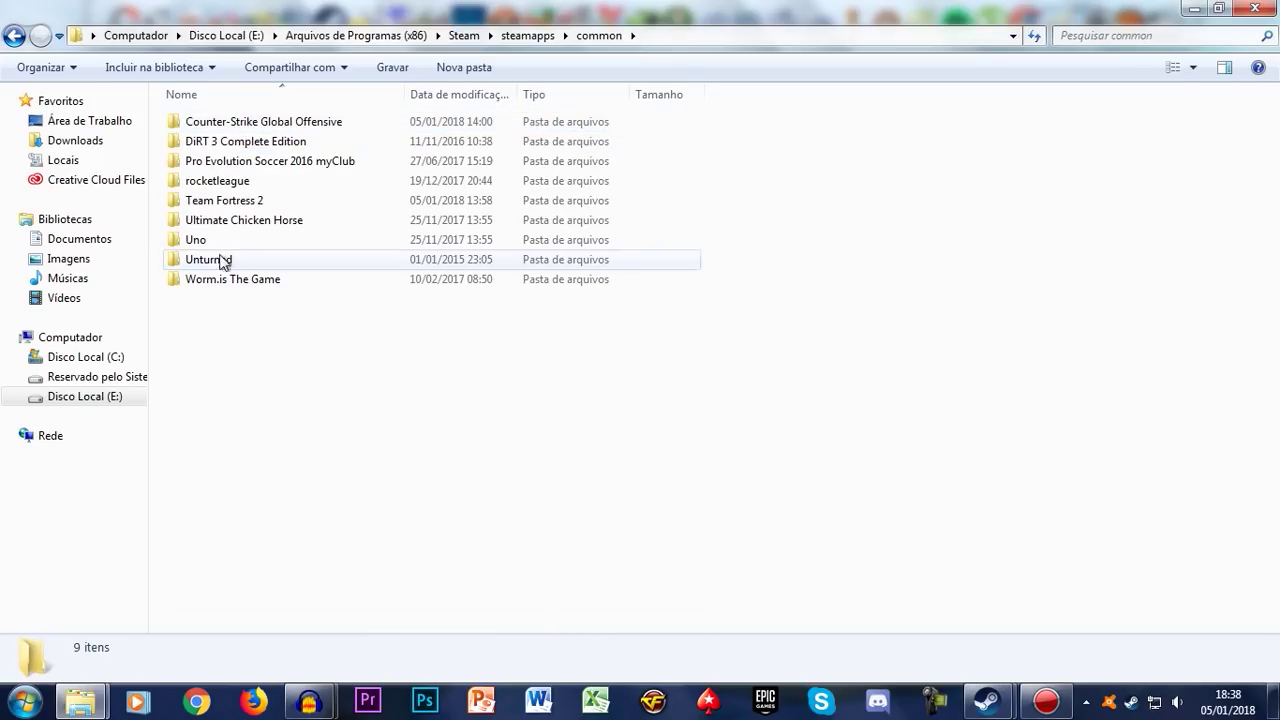
double_click(217, 181)
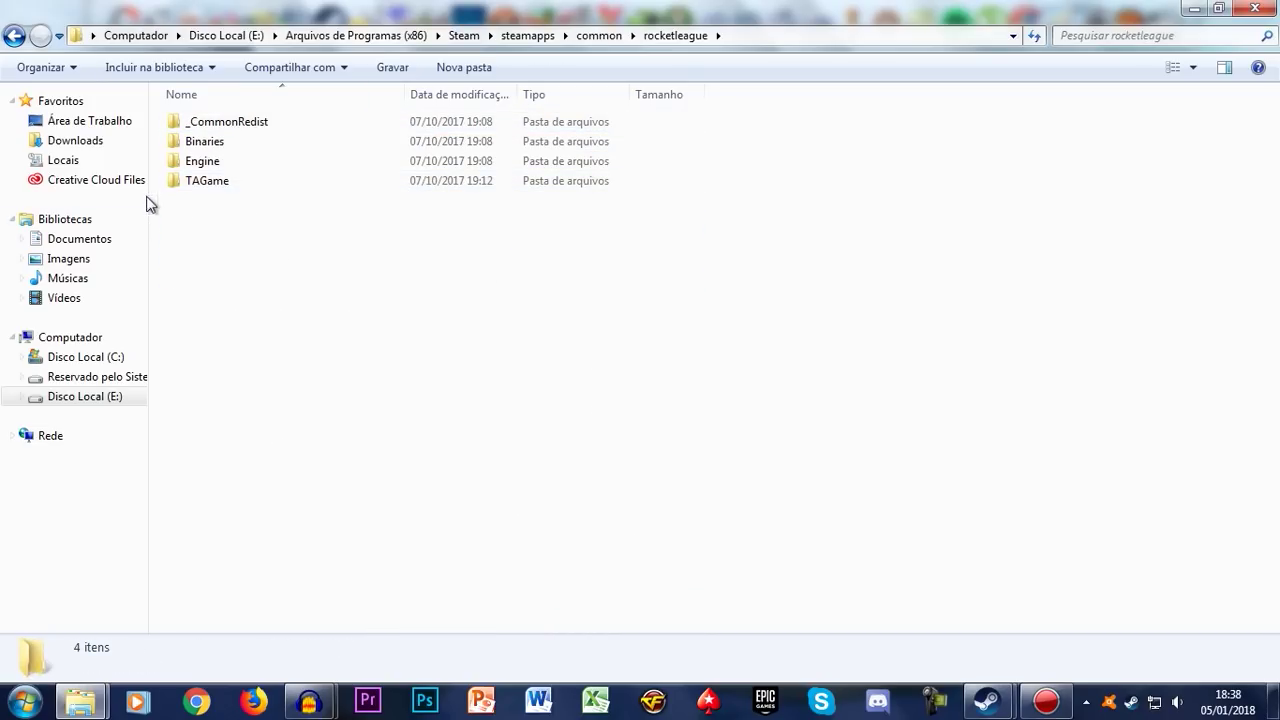
double_click(214, 186)
double_click(221, 148)
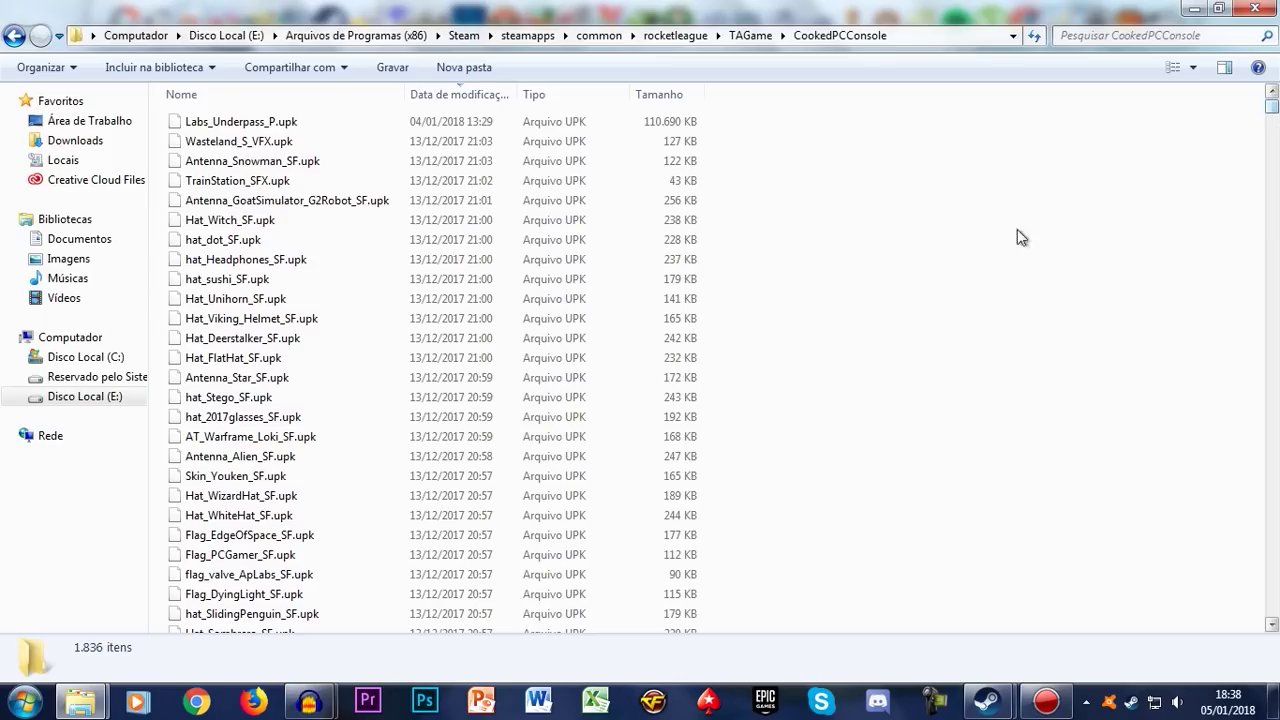
- Look through the CookedPCConsole files for stadium maps ending in _P, such as Farm_P.upk, CS_P.upk and CS_Day_P.upk
scroll(883, 385, down, 10)
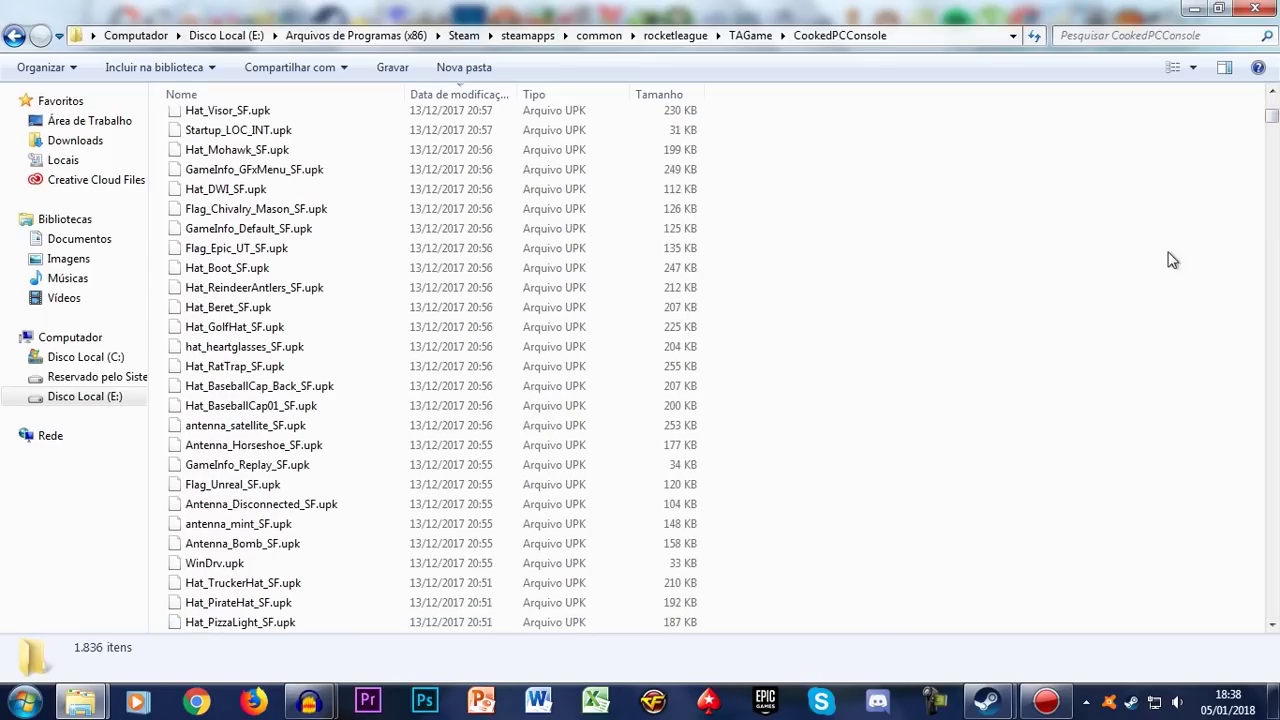
drag(1275, 107, 1270, 206)
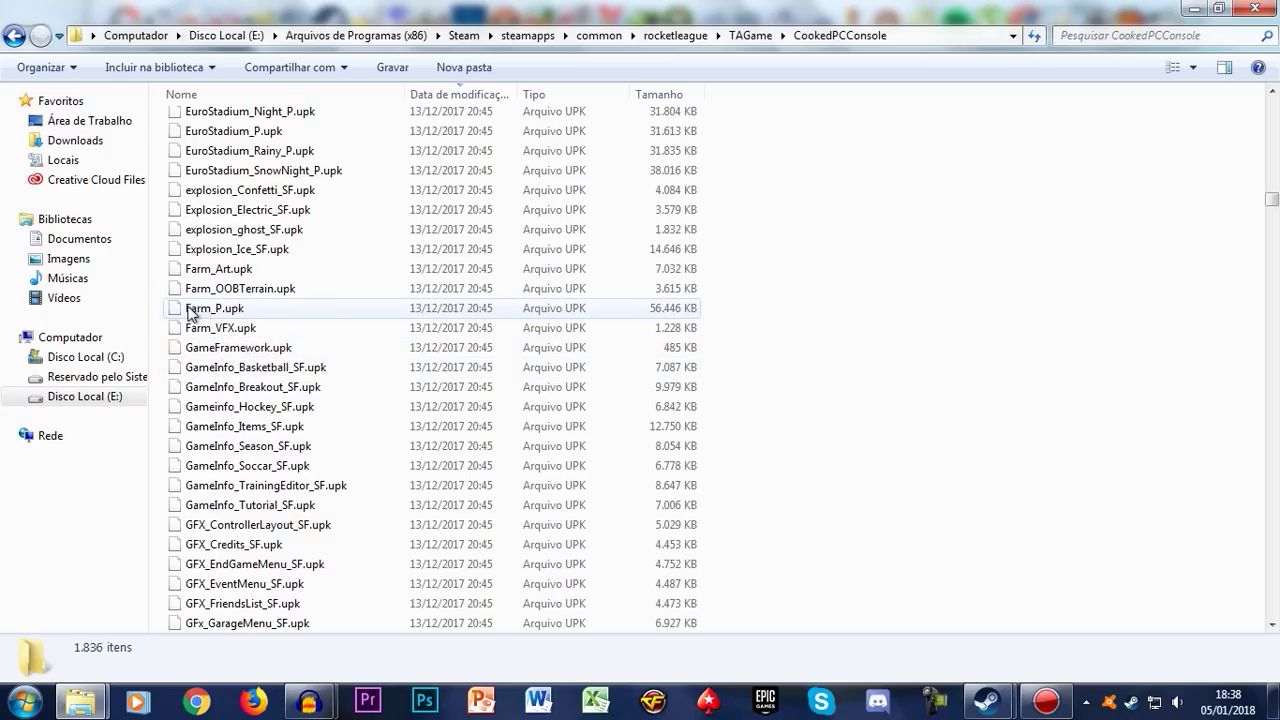
scroll(790, 368, up, 6)
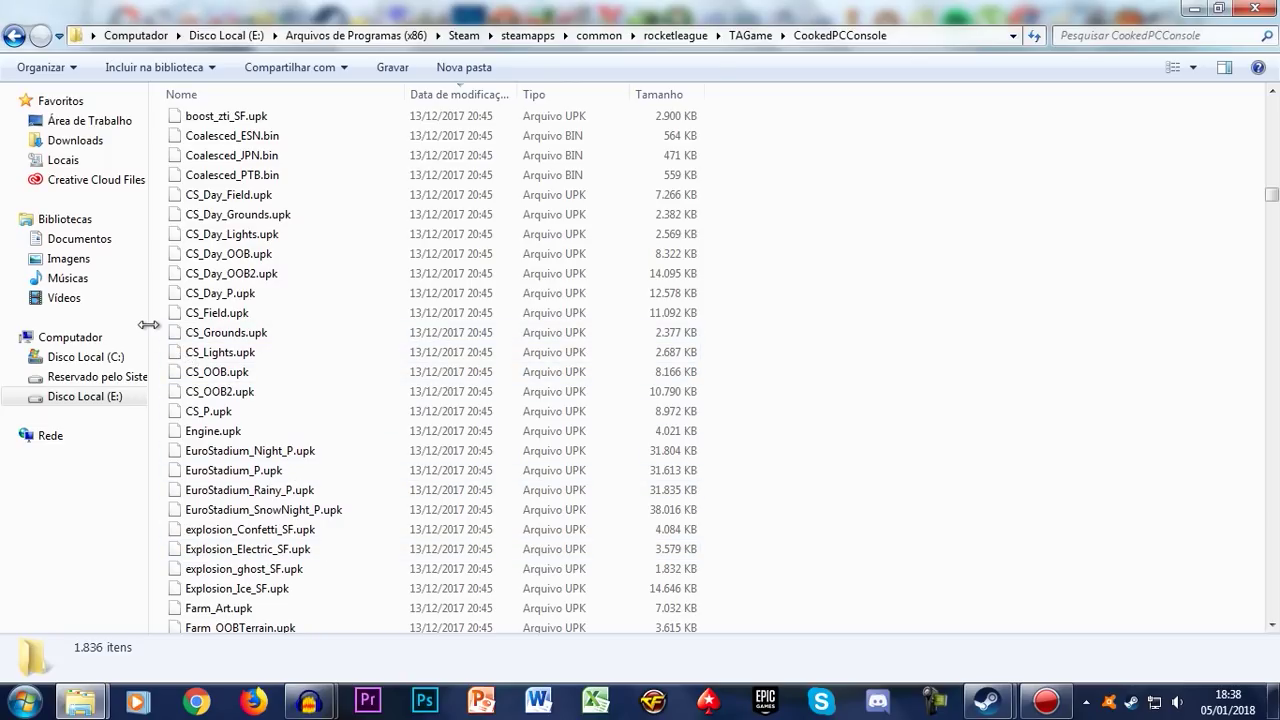
mouse_move(195, 324)
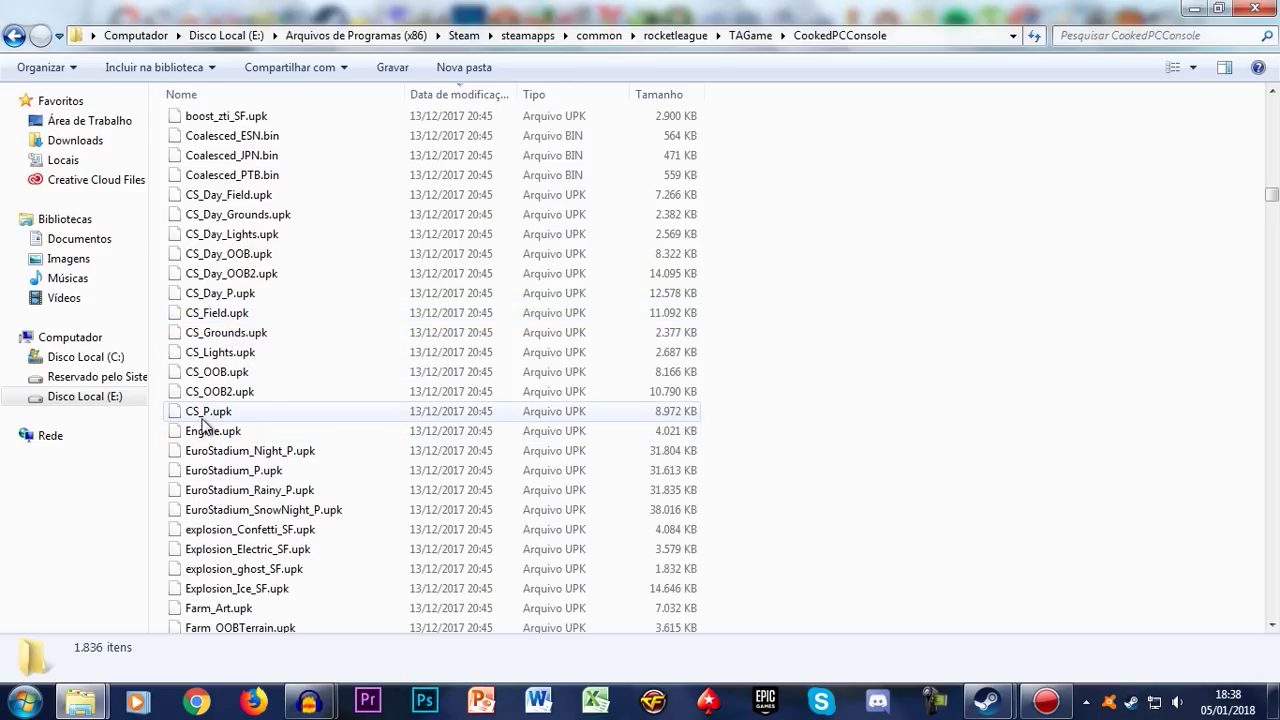
mouse_move(190, 419)
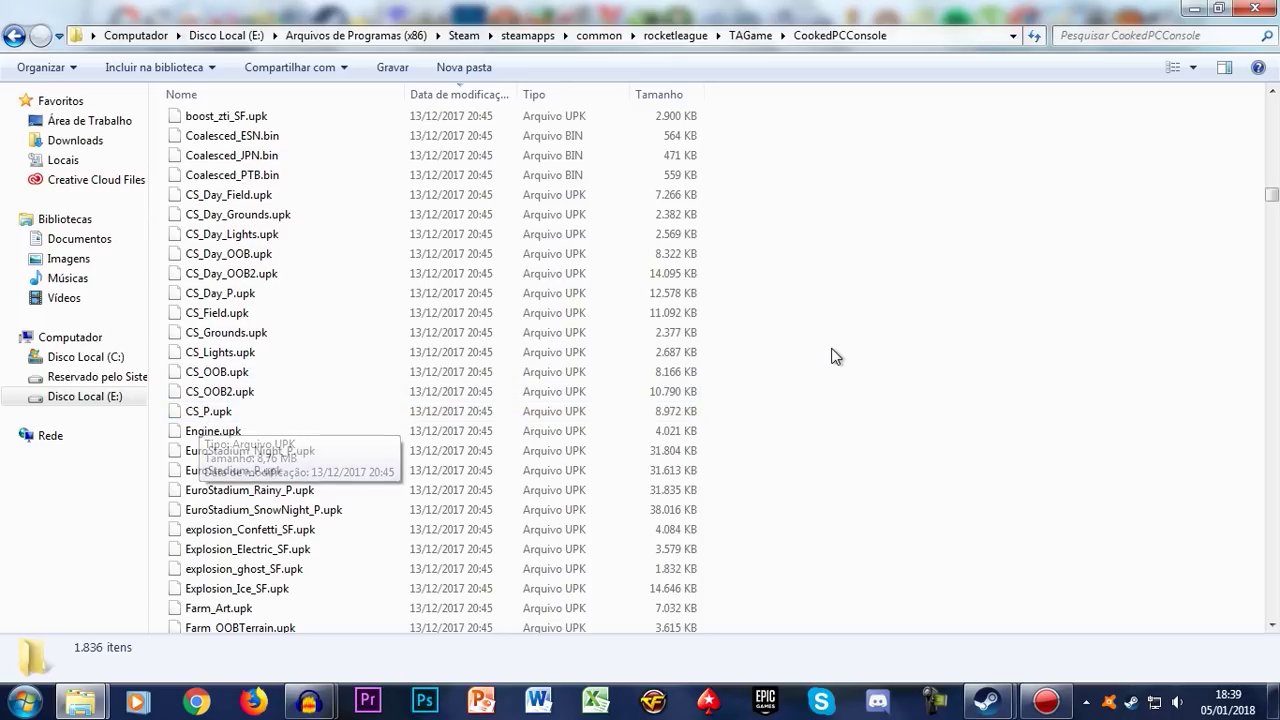
mouse_move(296, 277)
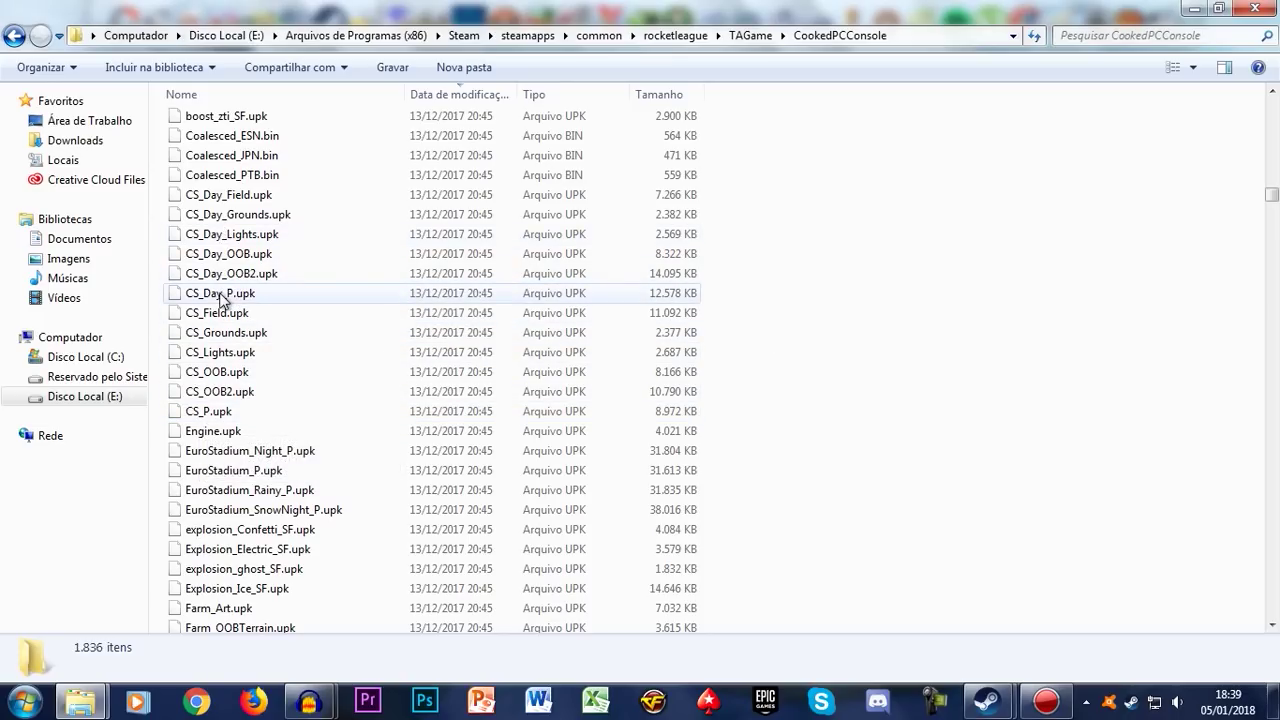
- Look through the rest of the CookedPCConsole list for more arena maps ending in _P, such as NeoTokyo_P.upk and Park_P.upk
mouse_move(210, 300)
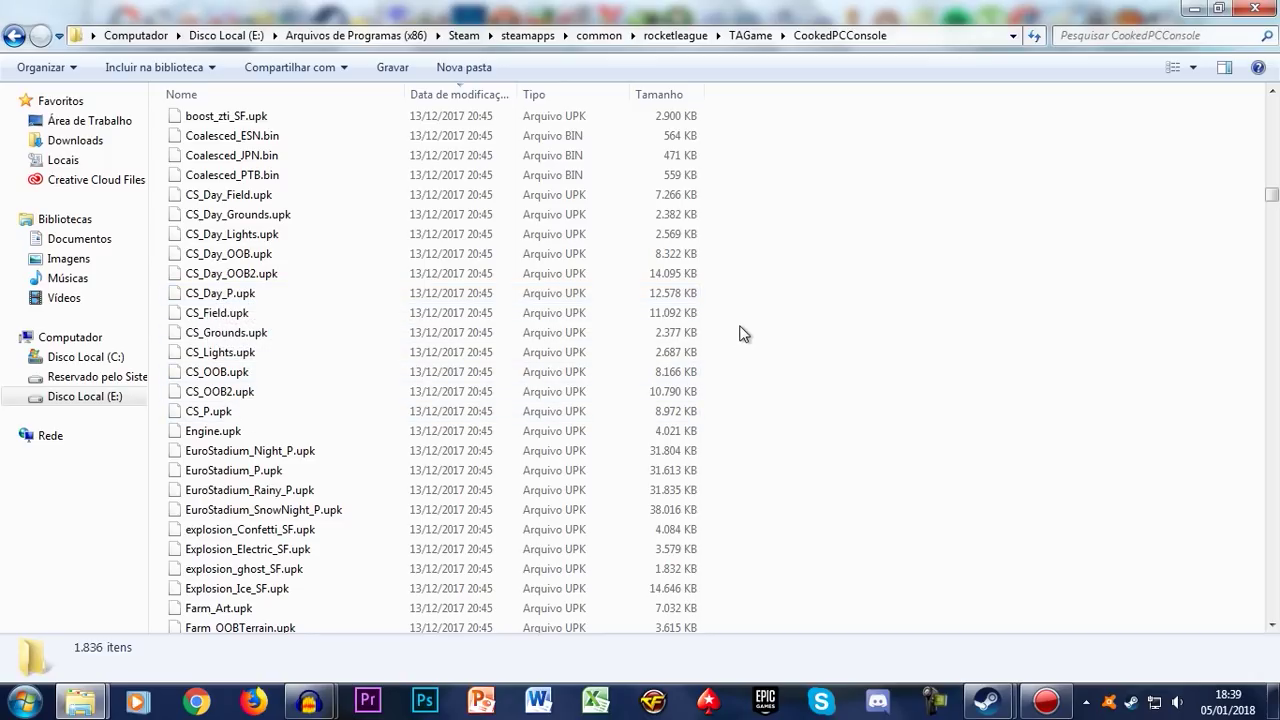
scroll(740, 334, down, 5)
scroll(887, 352, down, 2)
drag(1274, 206, 1273, 240)
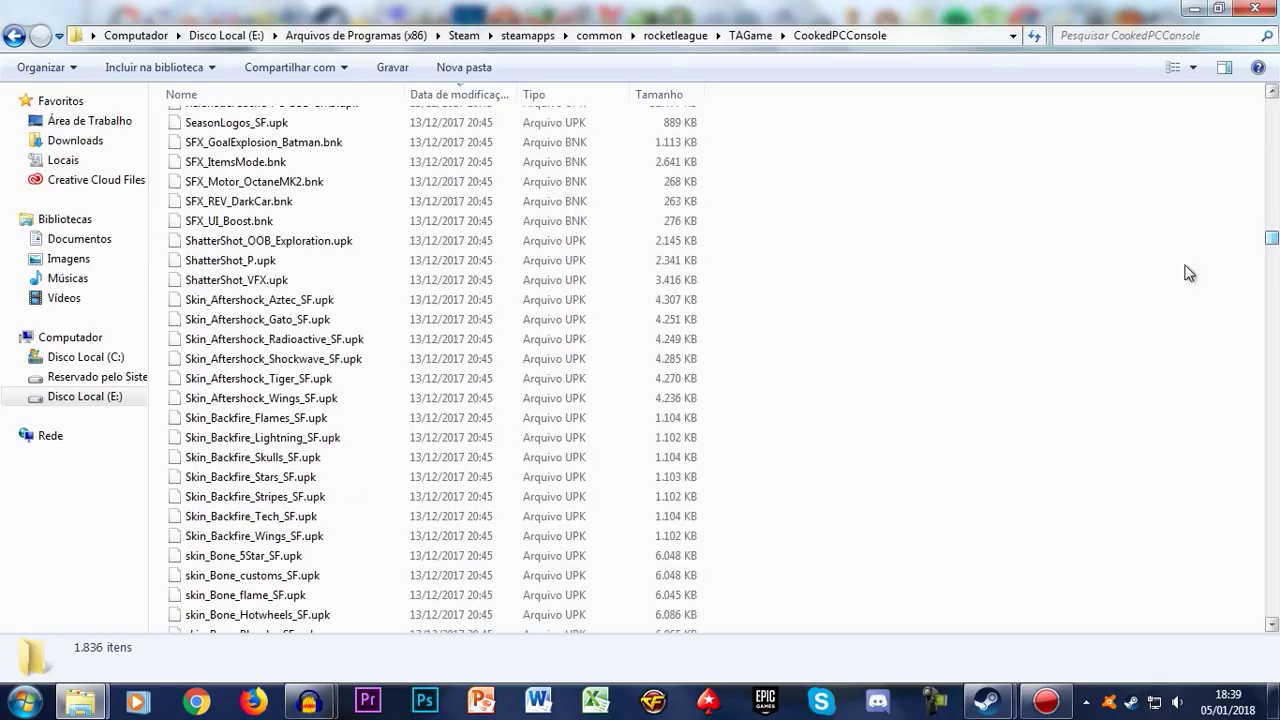
scroll(775, 443, up, 3)
scroll(775, 443, up, 3)
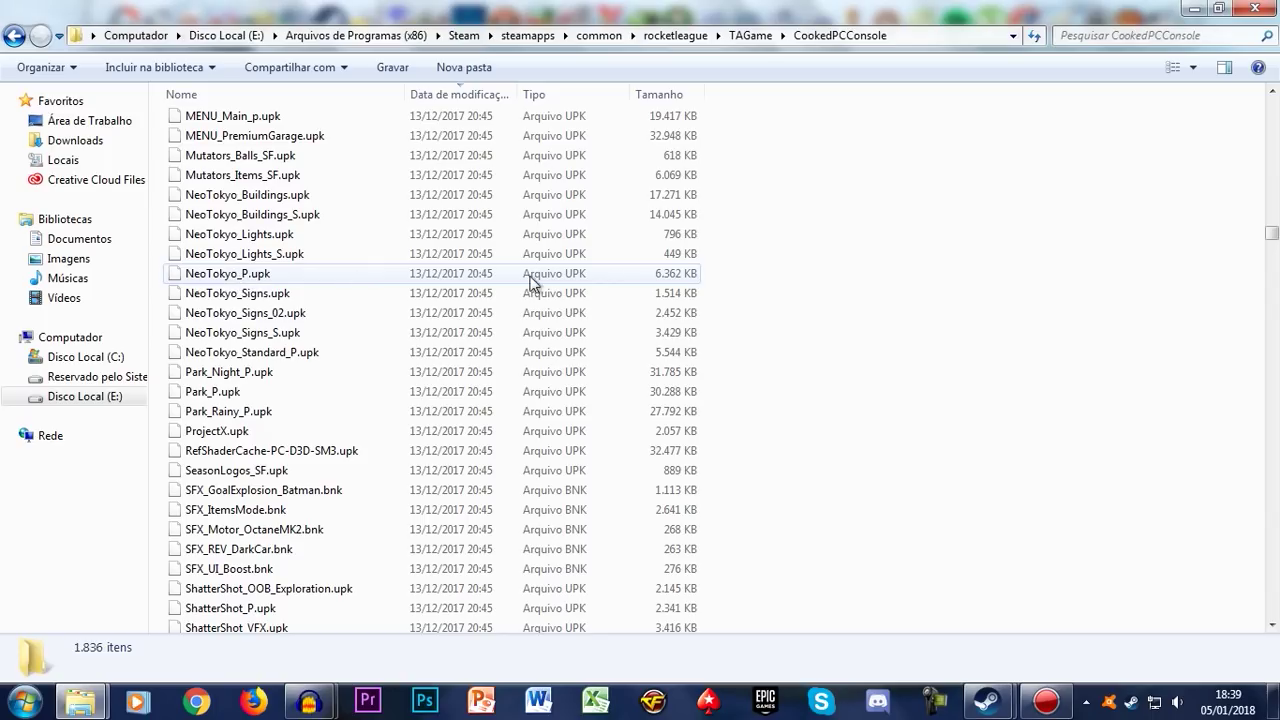
drag(1273, 237, 1237, 128)
scroll(954, 366, up, 11)
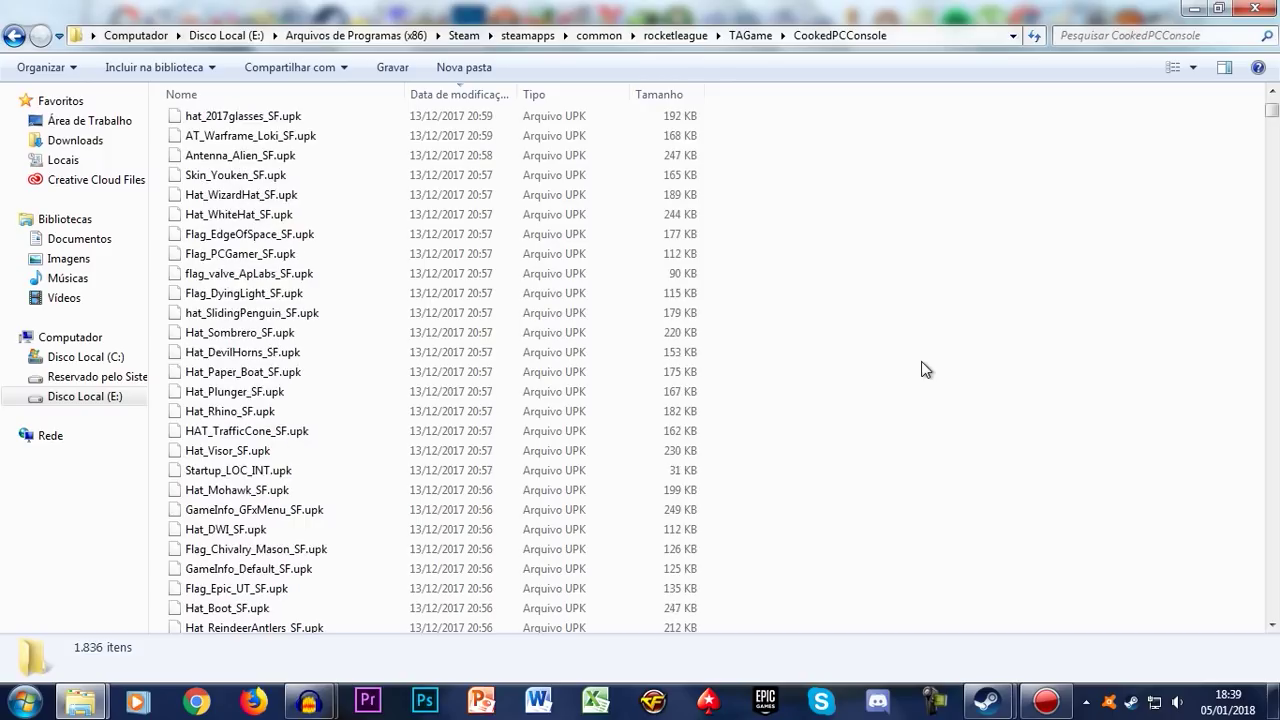
- Find CS_P.upk in the CookedPCConsole folder and copy it
scroll(921, 362, up, 1)
drag(1274, 116, 1274, 188)
scroll(643, 429, up, 1)
scroll(643, 429, down, 2)
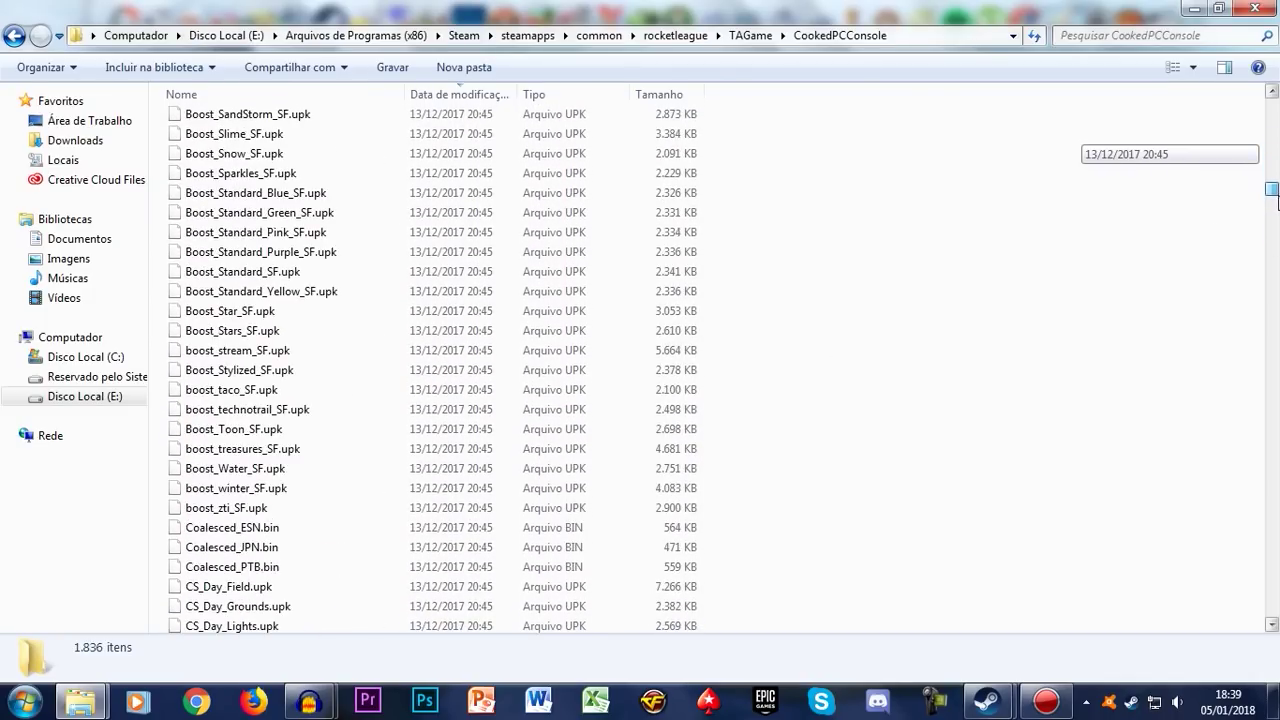
scroll(560, 455, down, 3)
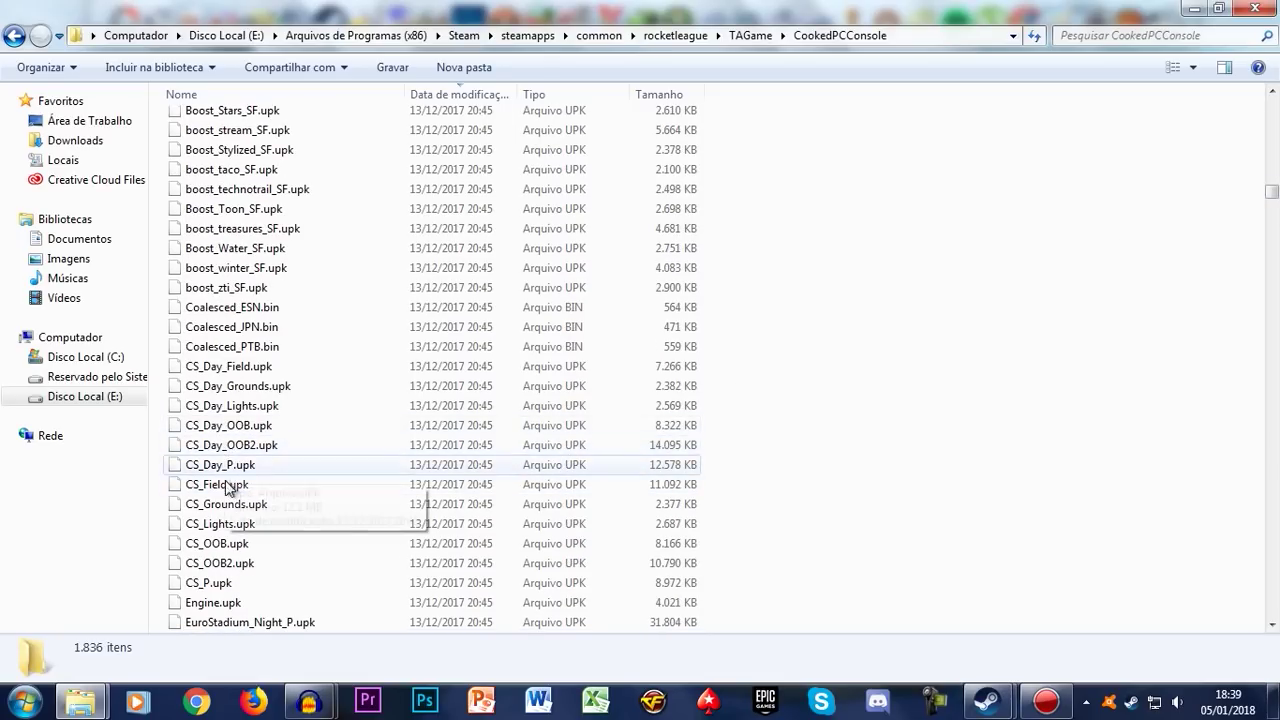
scroll(202, 585, down, 1)
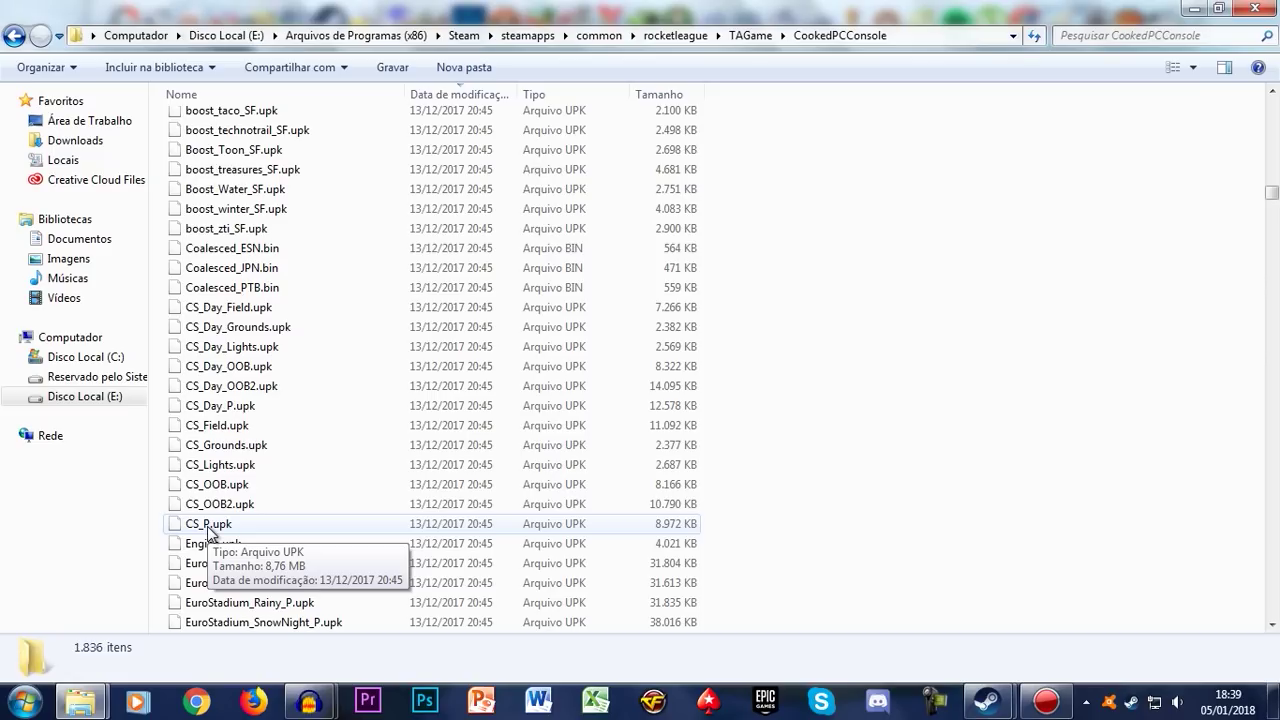
right_click(208, 530)
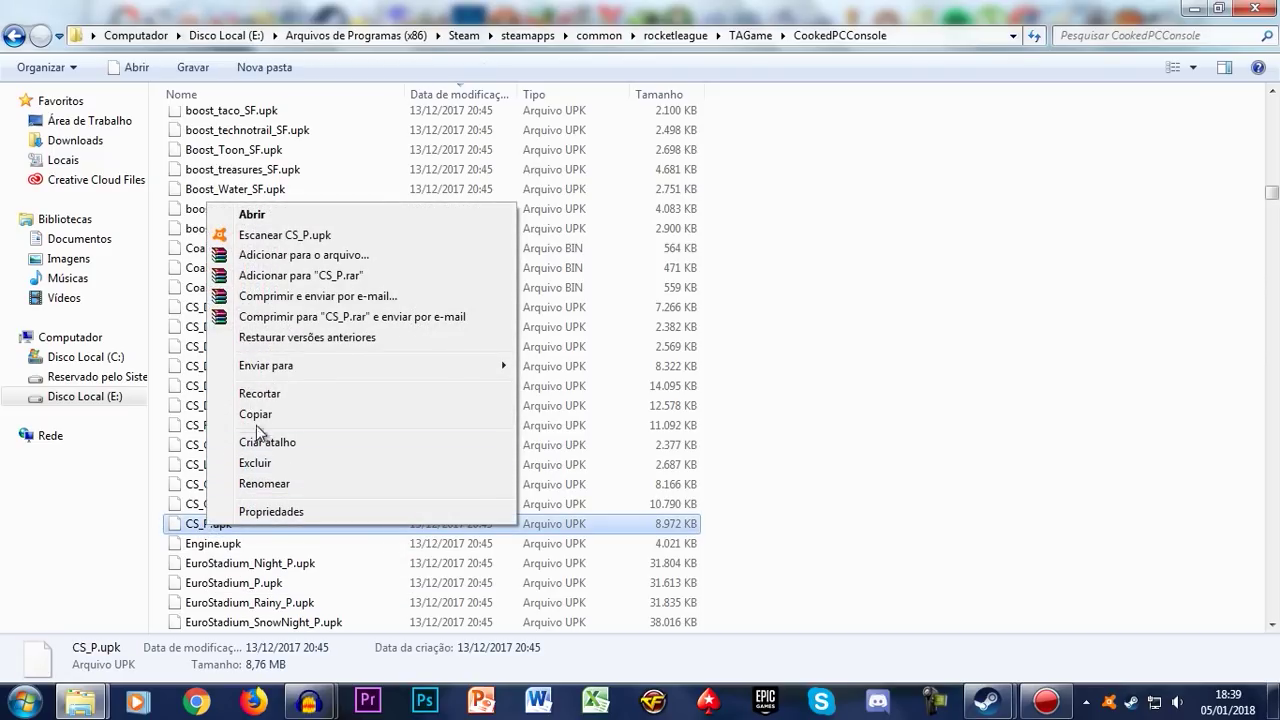
click(255, 414)
- Switch to the MAPA VERDE window and create a new folder named "bakcup cs"
mouse_move(81, 702)
click(61, 600)
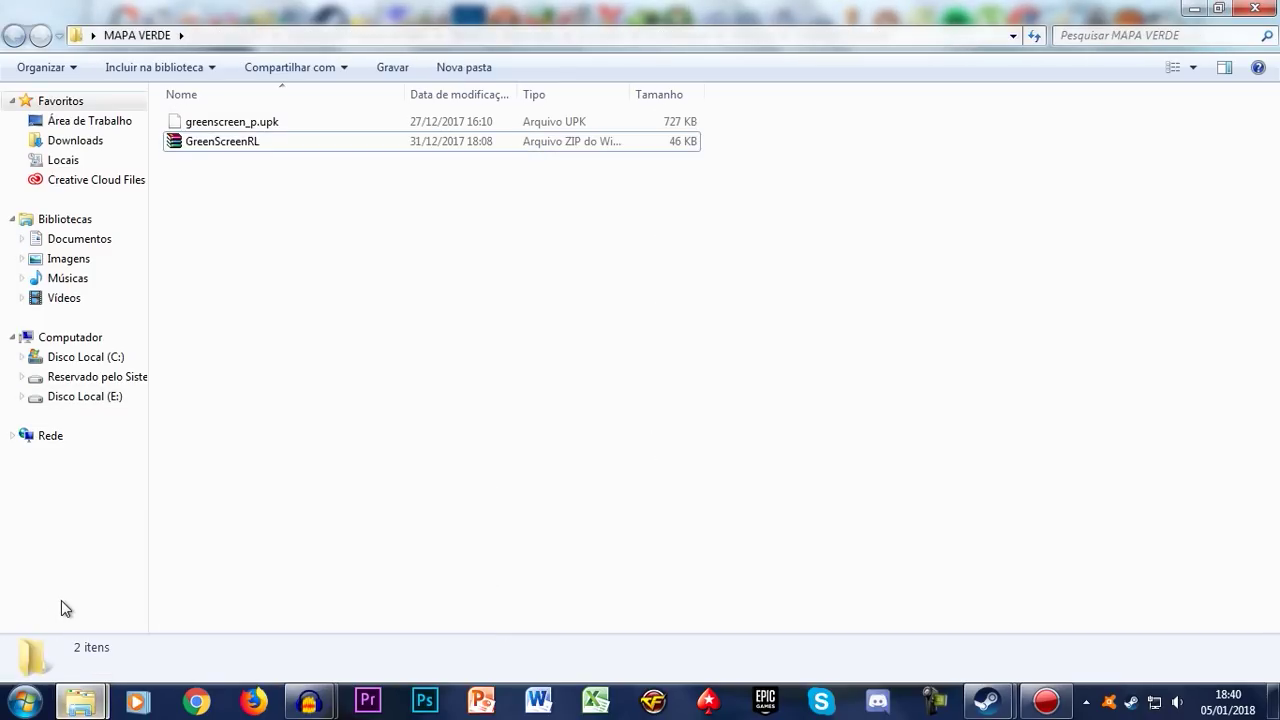
right_click(326, 253)
mouse_move(463, 481)
click(607, 481)
text(bakcup cs)
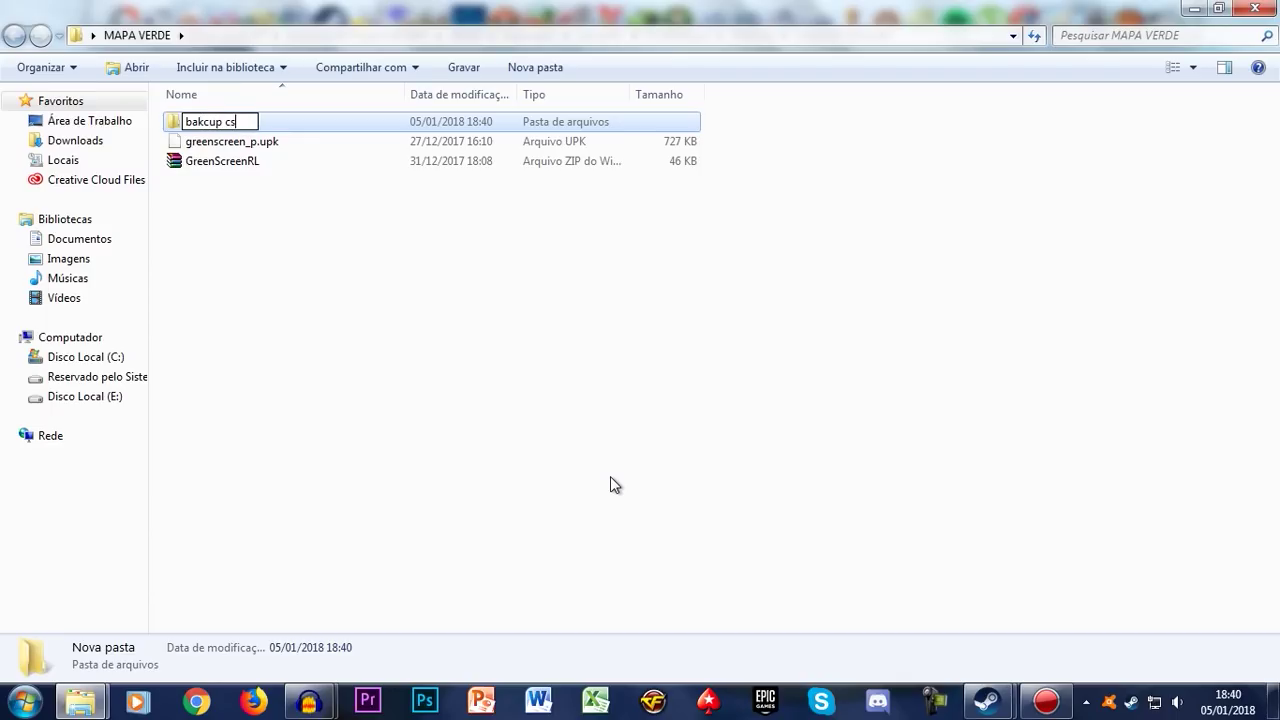
key(Return)
click(291, 272)
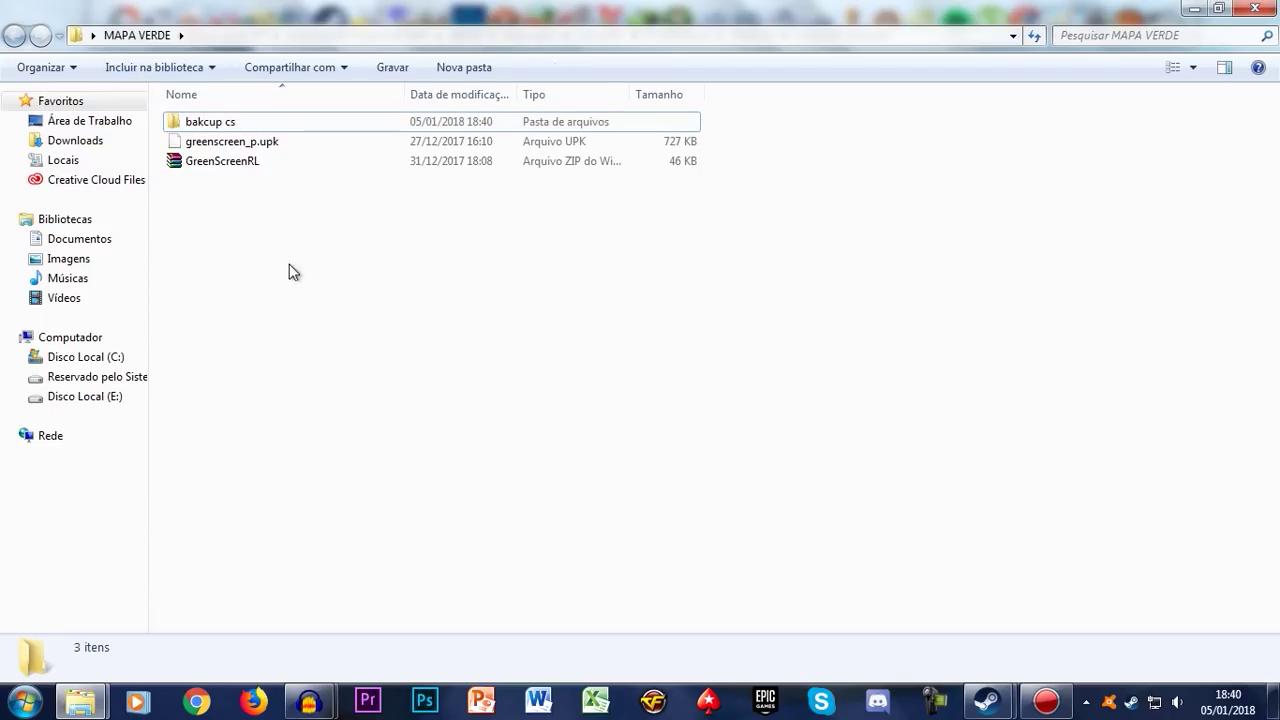
- Paste the original CS_P.upk into the bakcup cs folder and return to MAPA VERDE
double_click(253, 122)
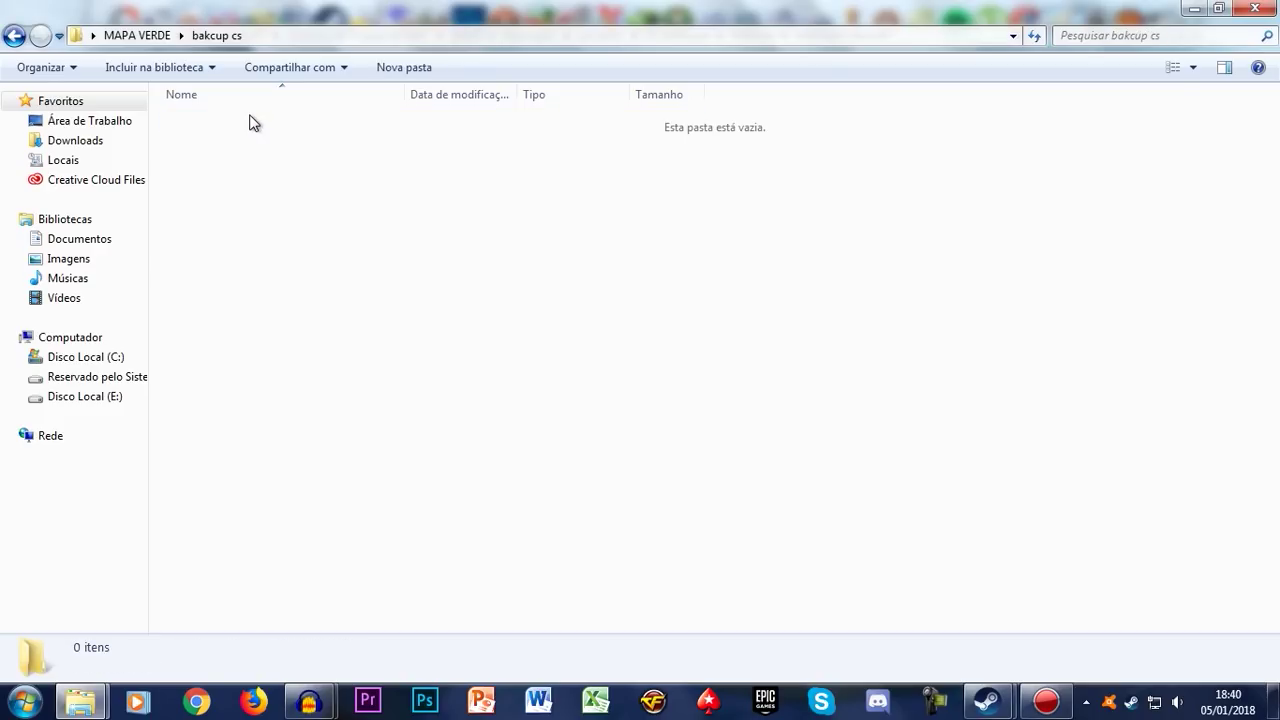
right_click(365, 250)
click(443, 374)
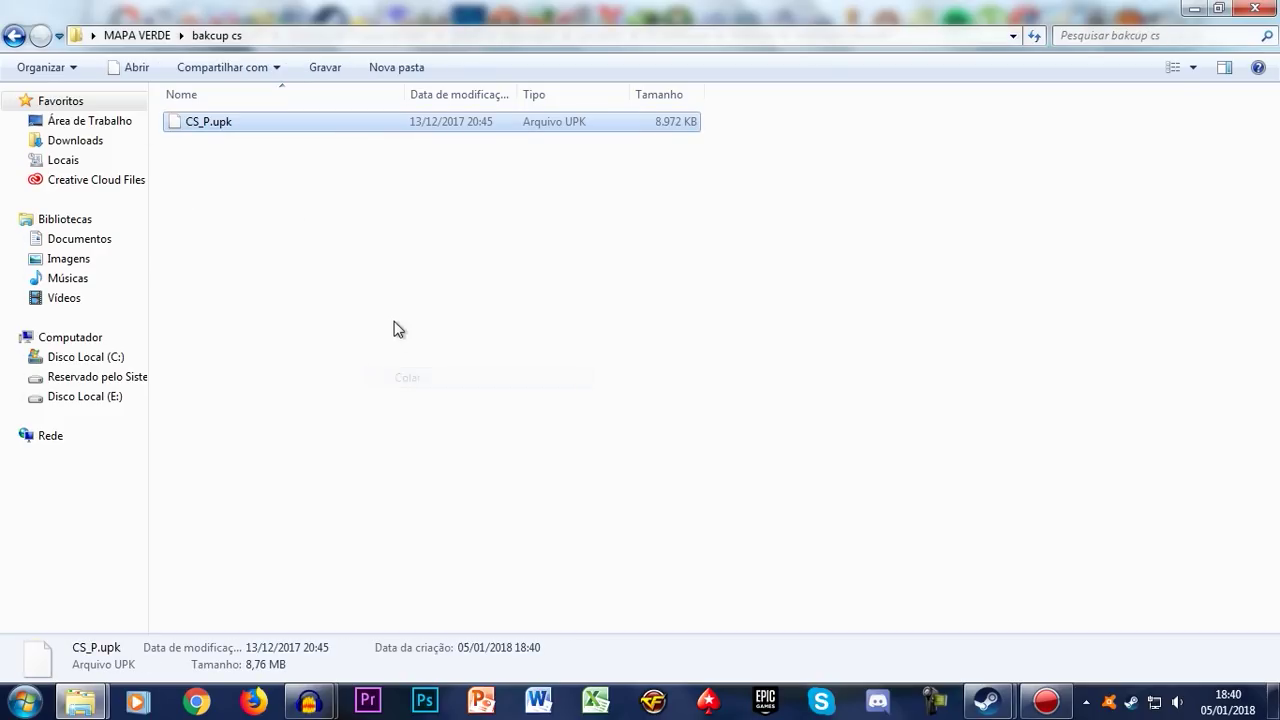
click(8, 36)
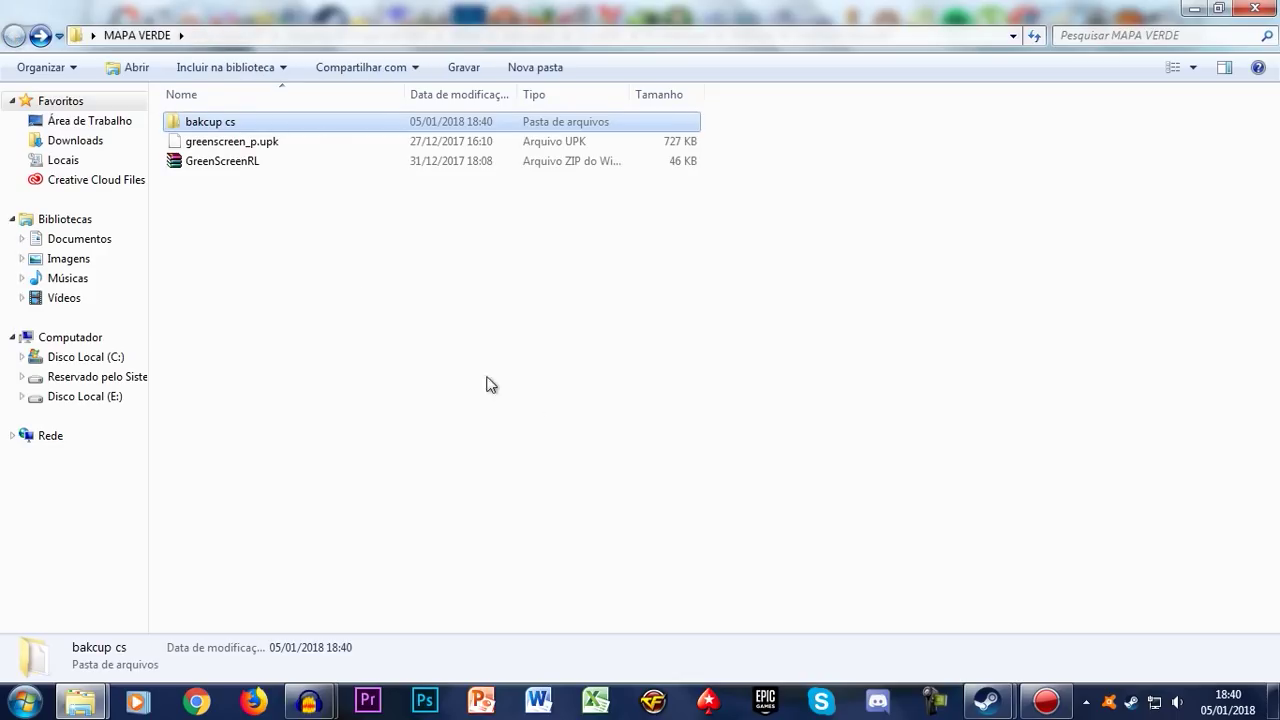
- Rename greenscreen_p.upk in MAPA VERDE to CS_P.upk
click(415, 358)
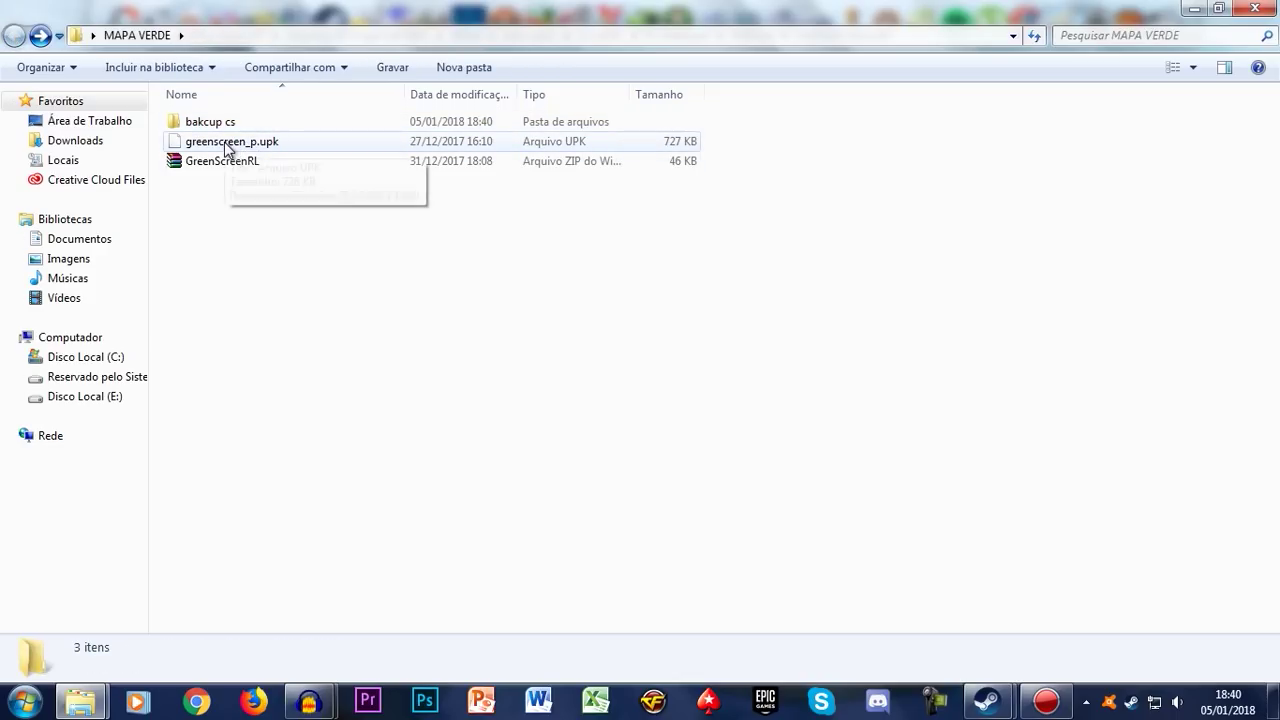
right_click(225, 147)
click(300, 455)
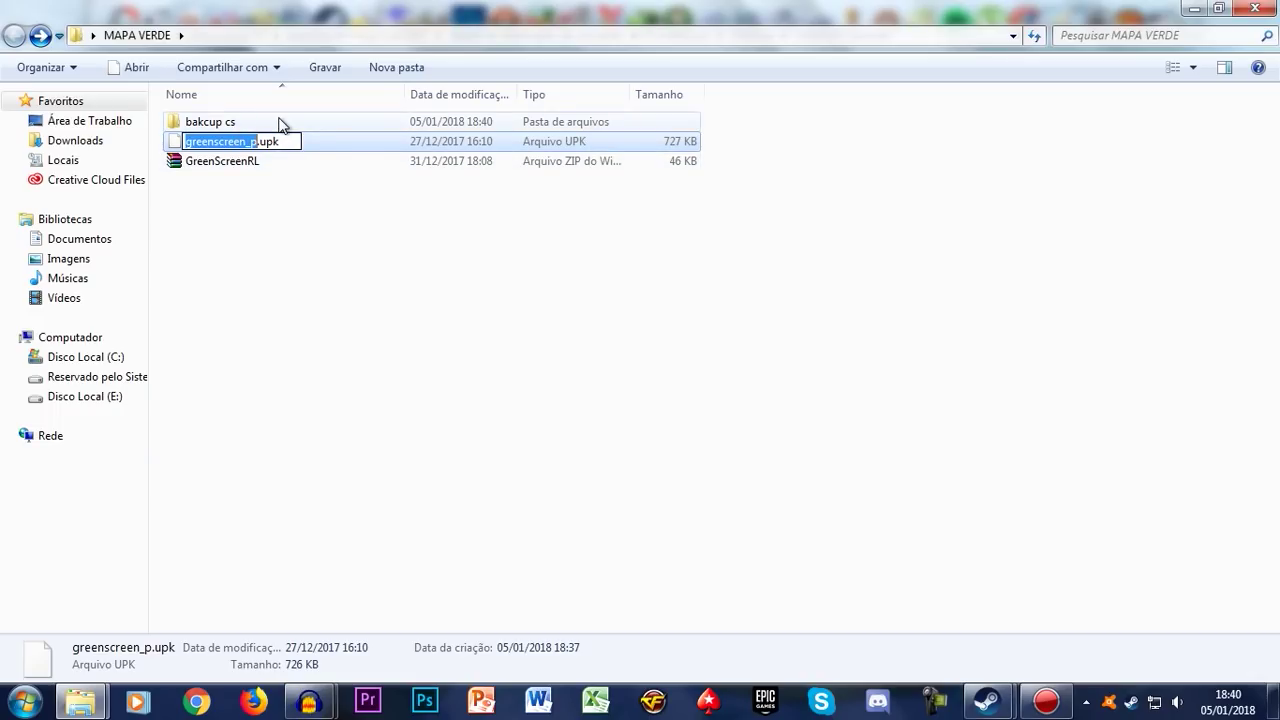
text(CS_P)
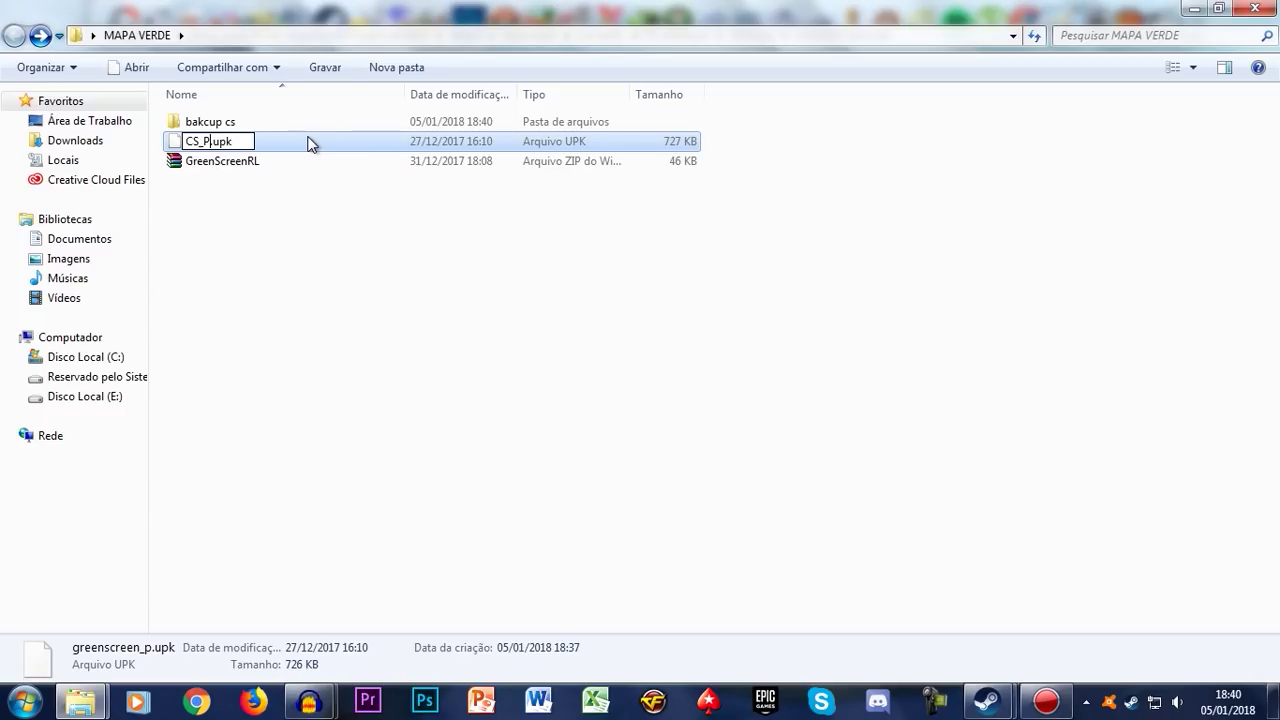
key(Return)
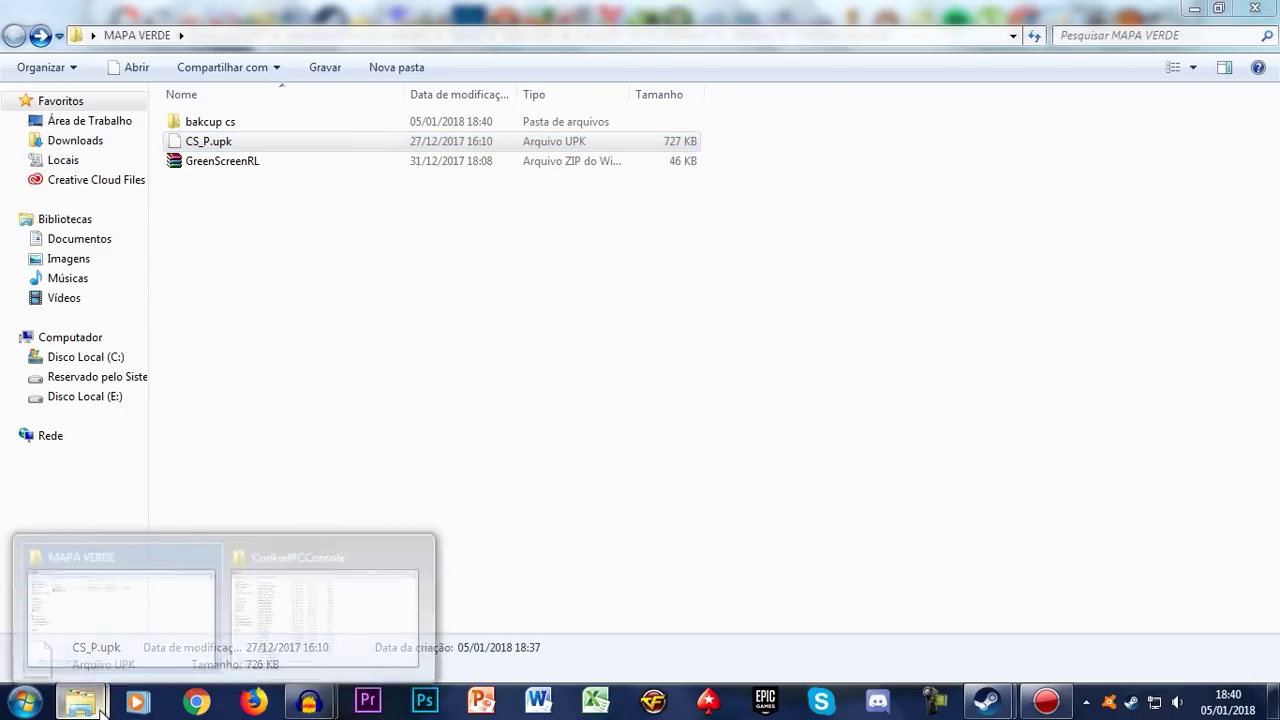
- Check the original CS_P.upk in CookedPCConsole, return to MAPA VERDE and copy the renamed CS_P.upk
mouse_move(80, 702)
click(245, 613)
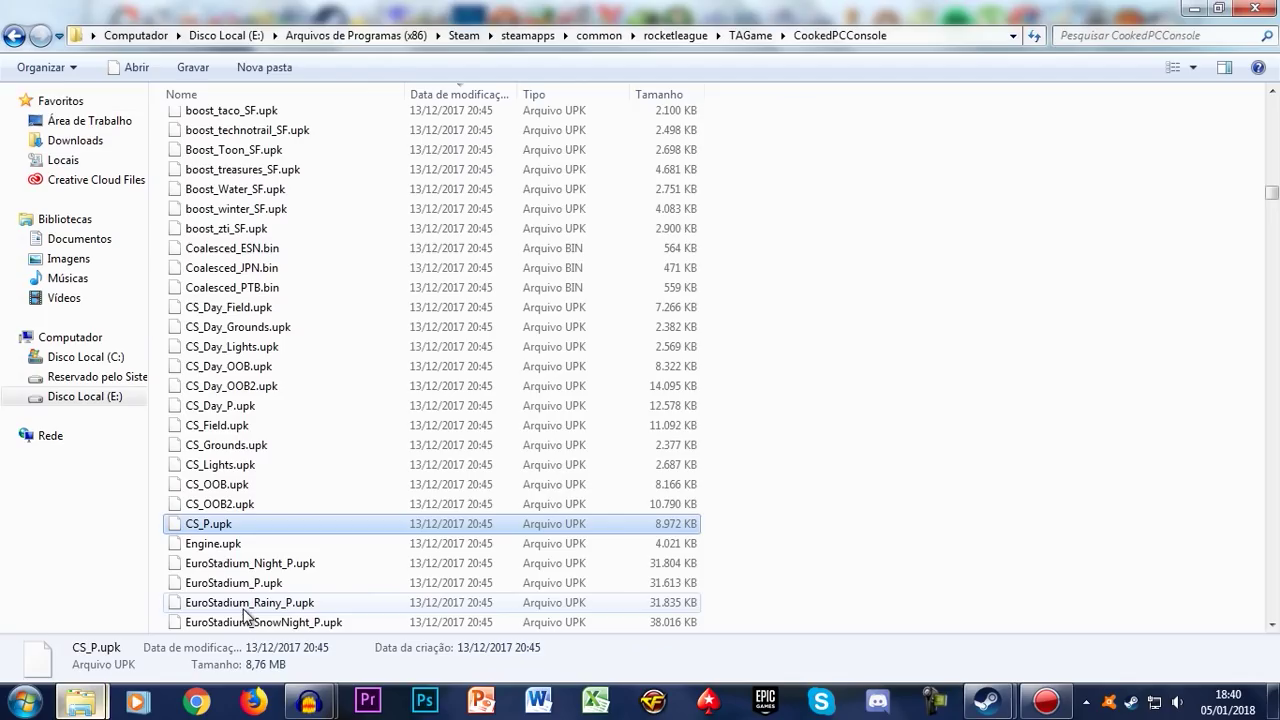
click(980, 466)
click(130, 610)
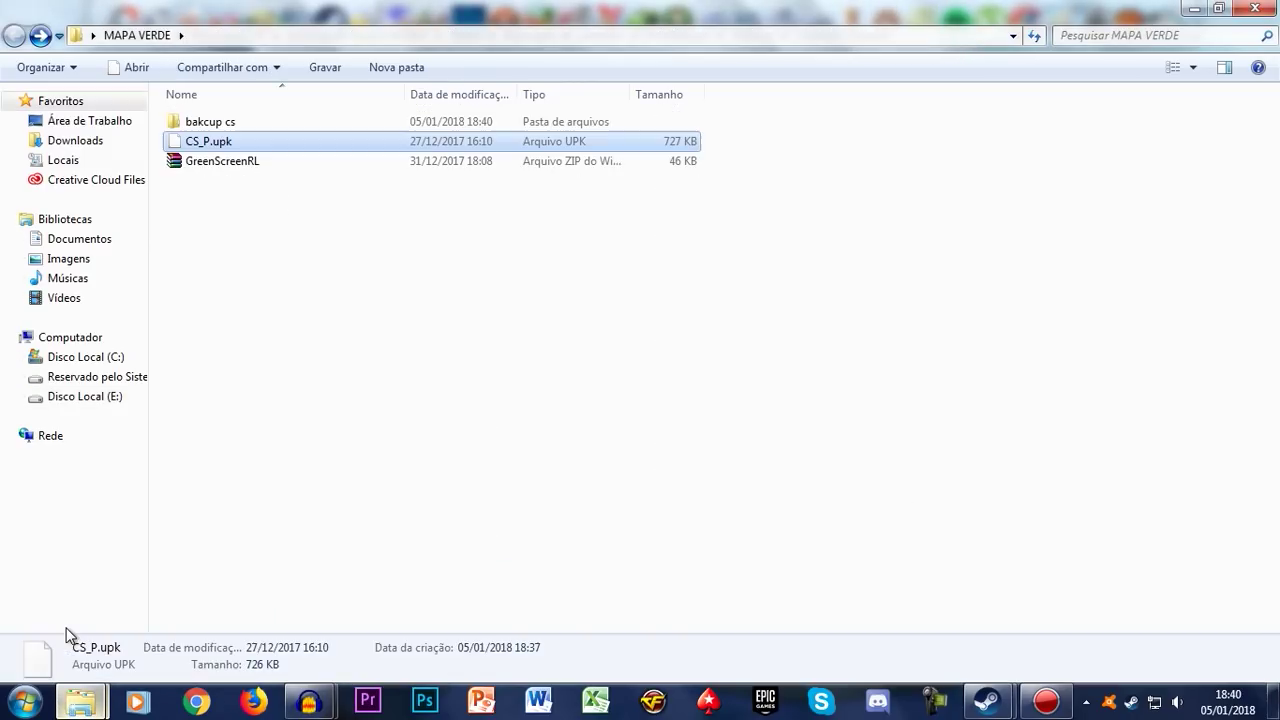
right_click(210, 146)
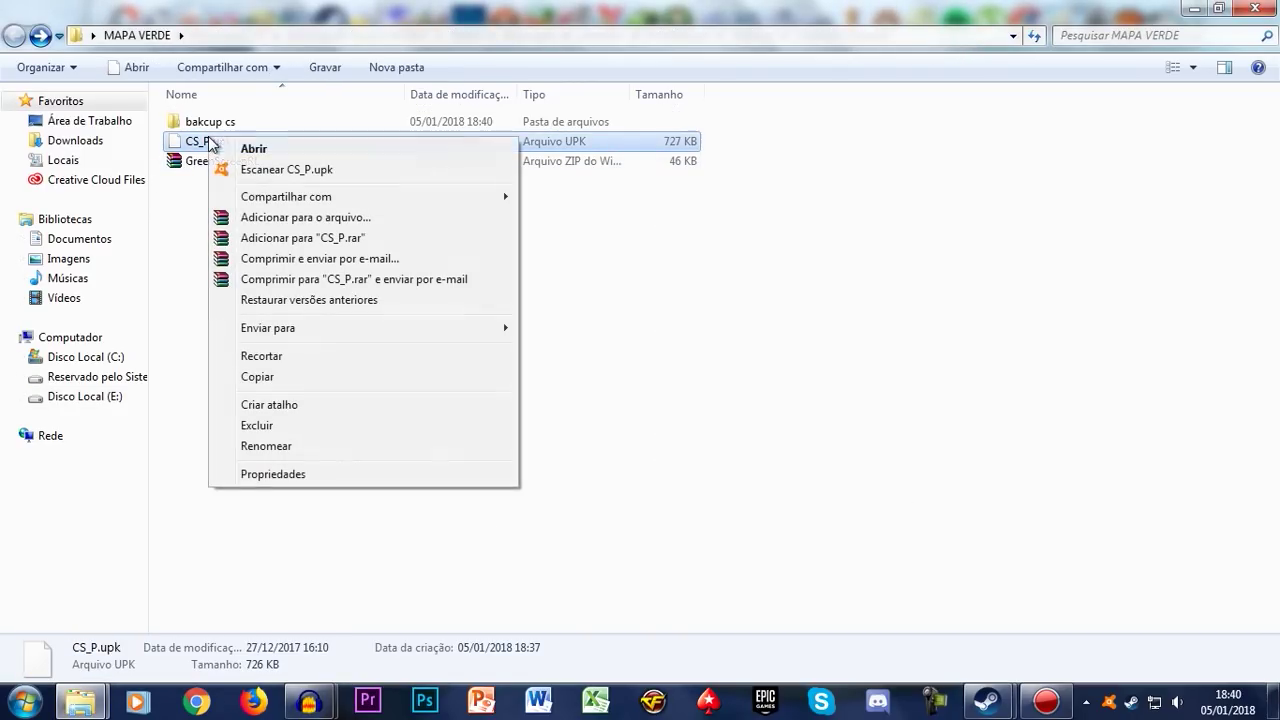
click(309, 373)
- Paste the green screen CS_P.upk into CookedPCConsole, replacing the existing file of the same name
mouse_move(97, 700)
click(286, 611)
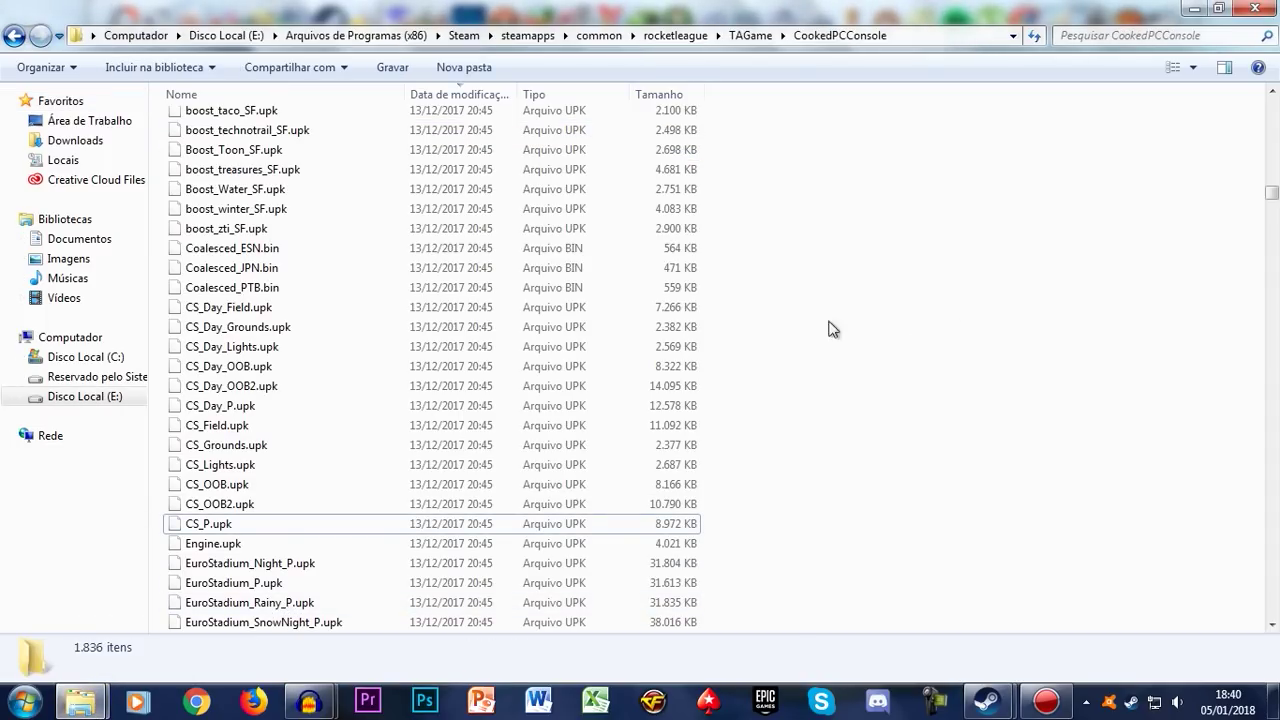
right_click(893, 448)
click(979, 311)
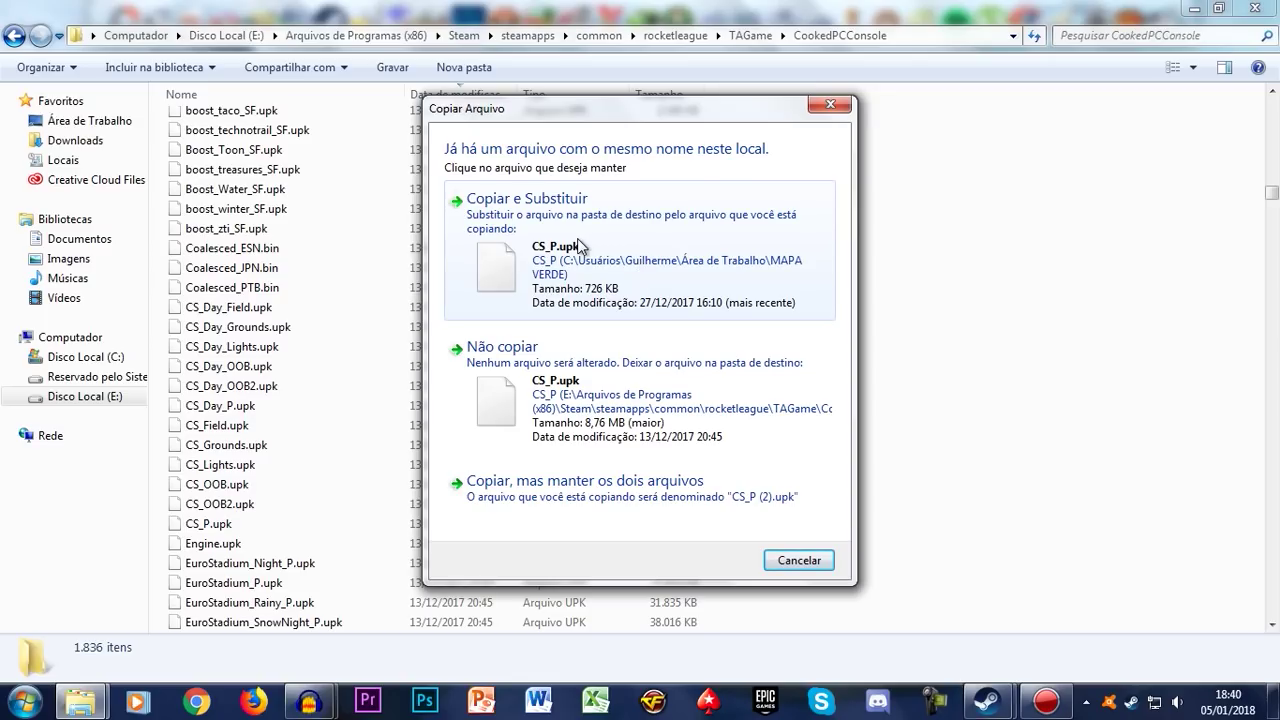
click(703, 258)
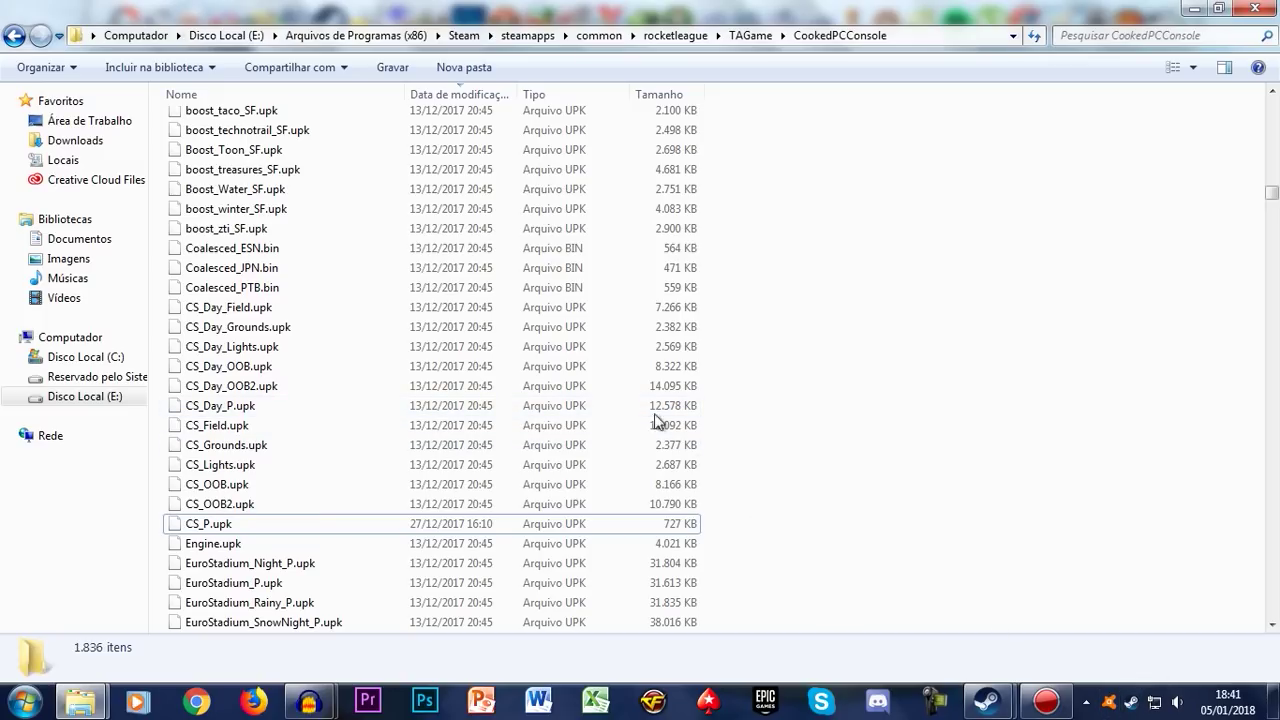
key(BackSpace)
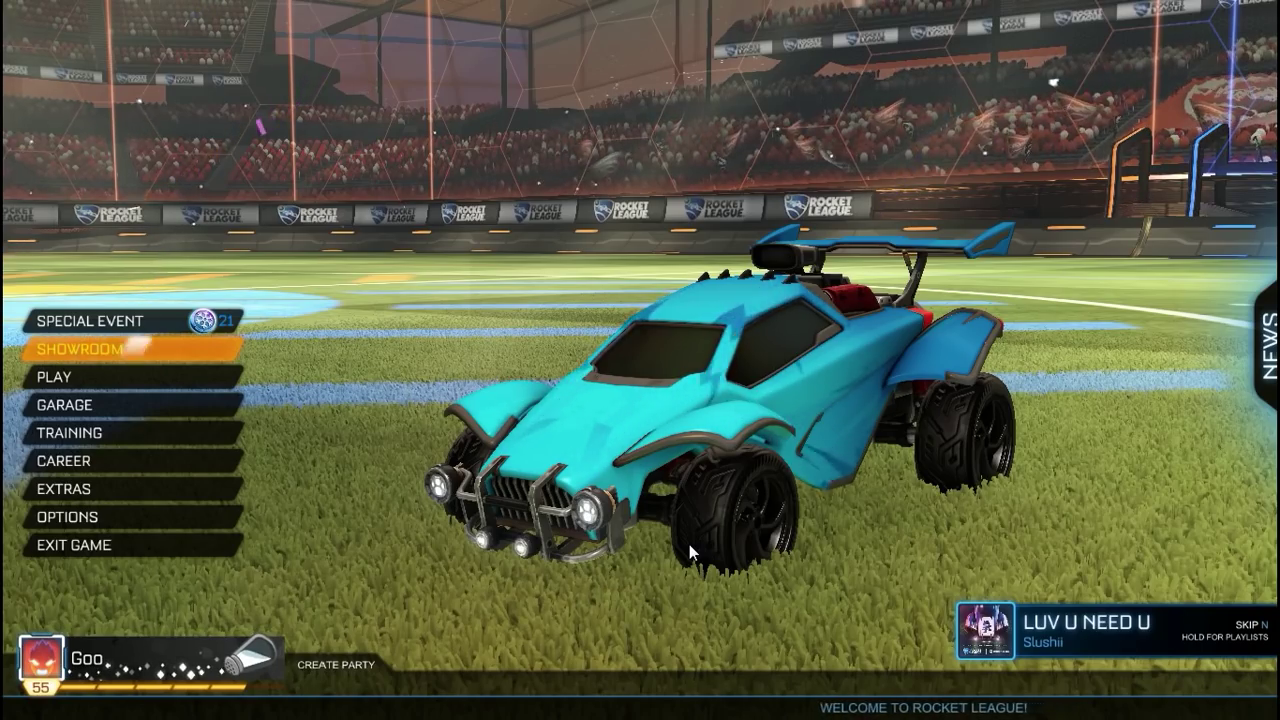
- In Rocket League, create a local exhibition match with the arena set to Champions Field
mouse_move(93, 386)
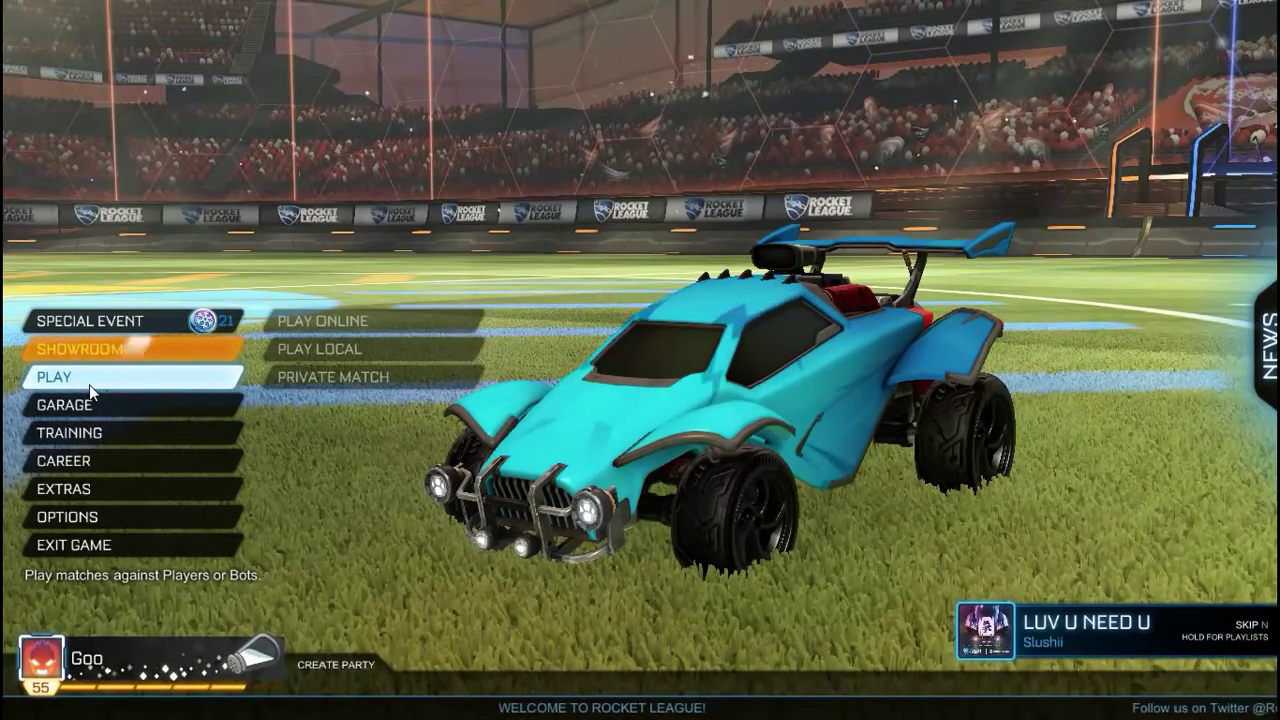
click(85, 375)
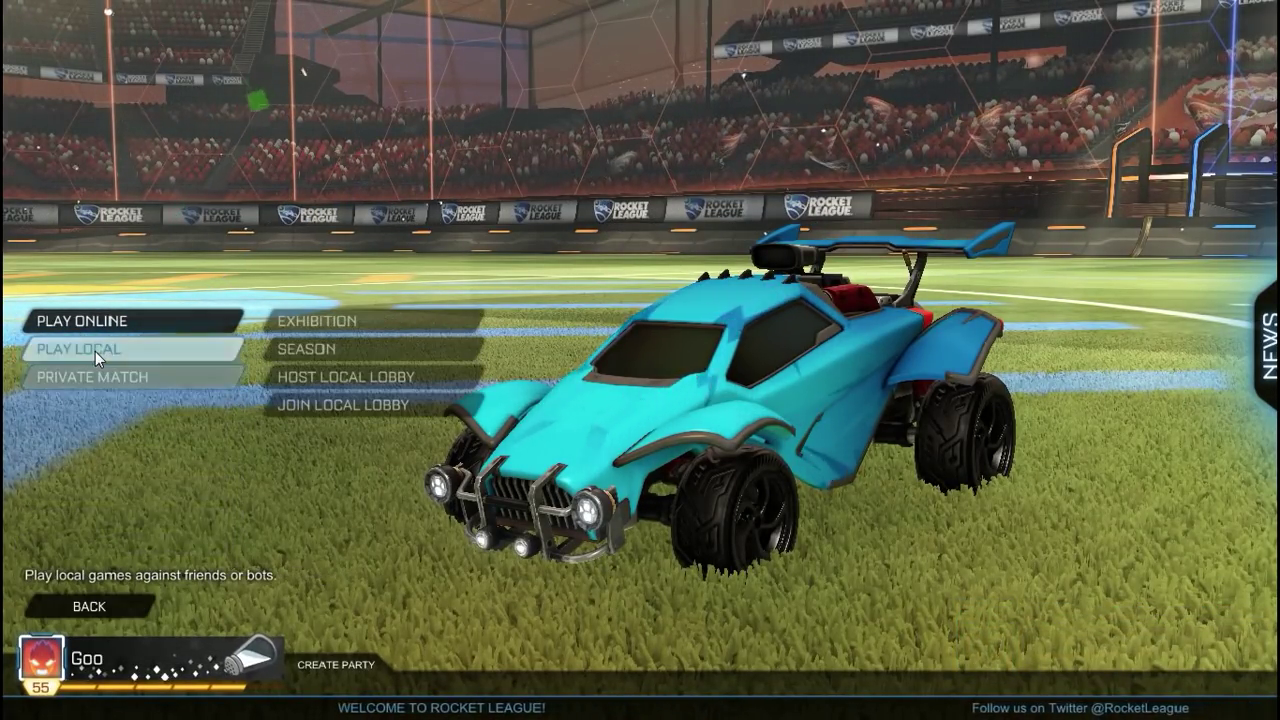
click(95, 349)
click(108, 321)
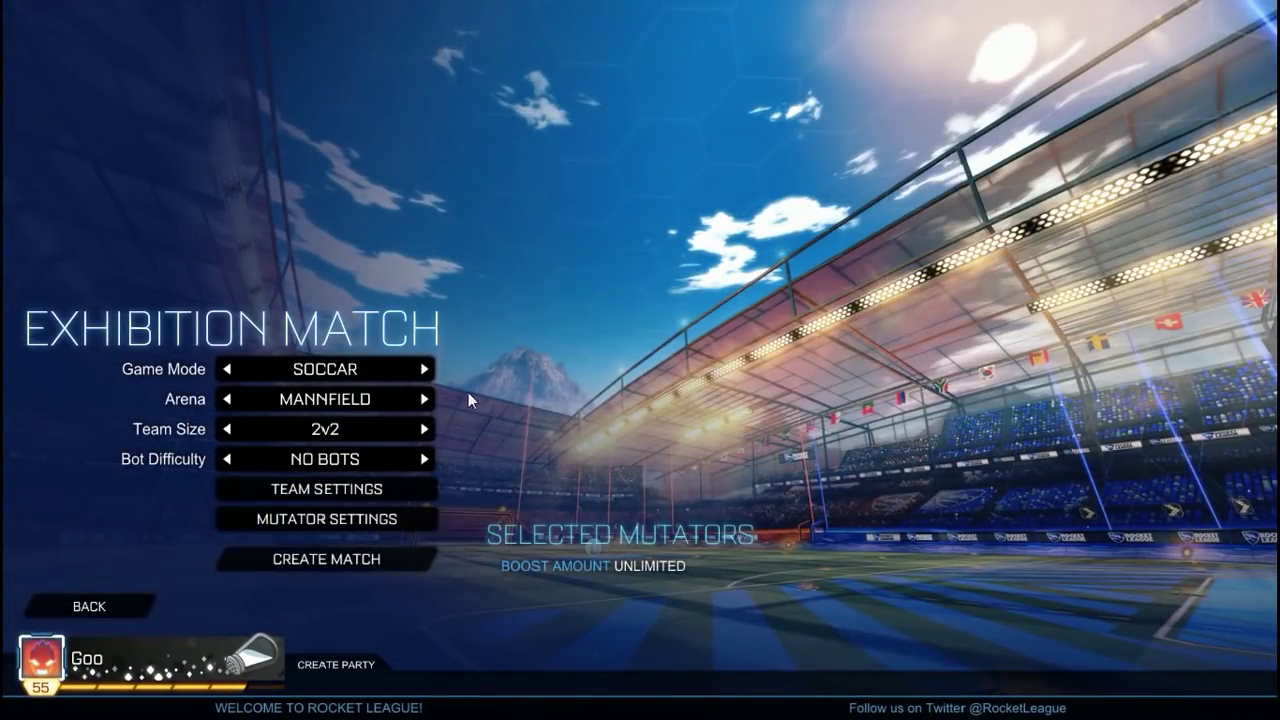
click(424, 398)
click(424, 398)
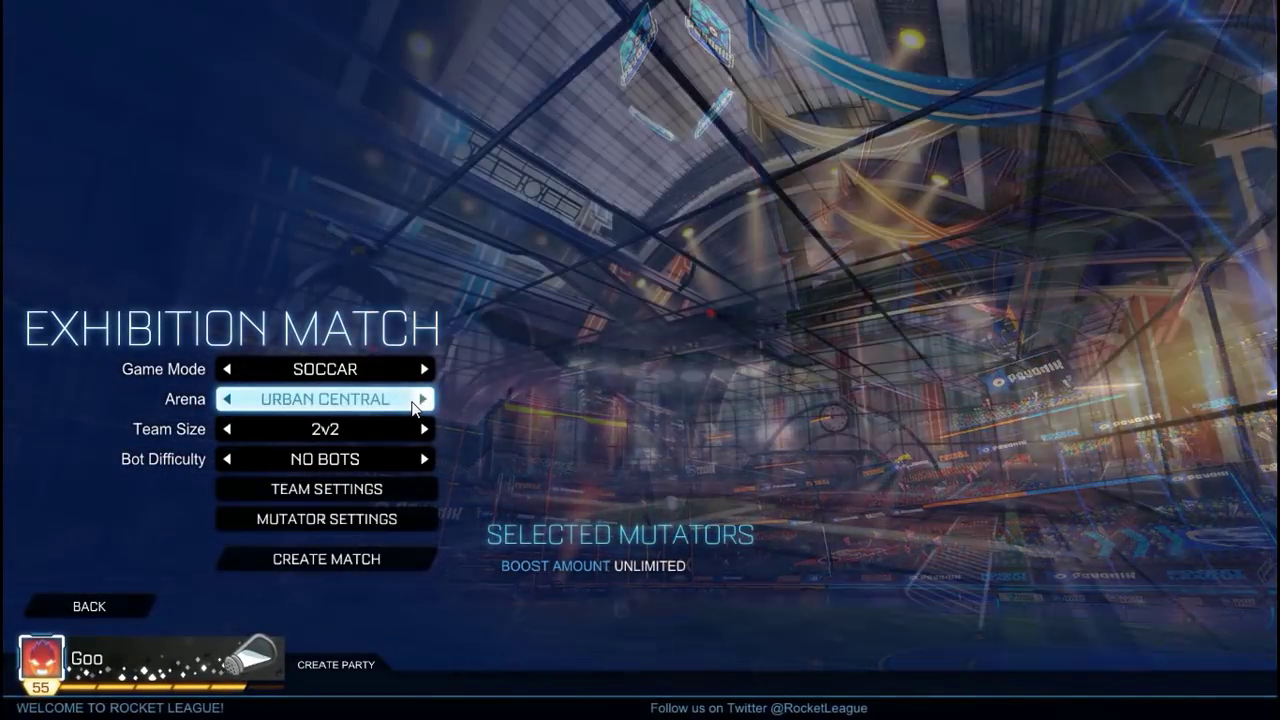
click(227, 399)
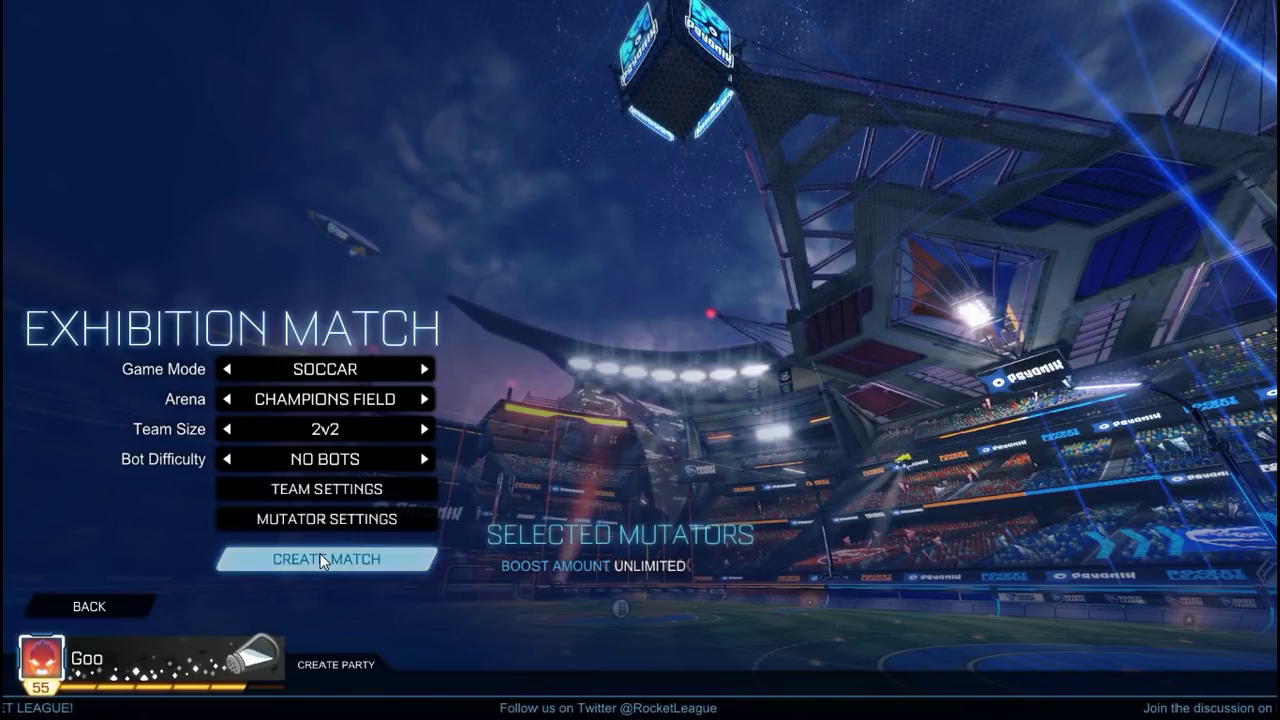
click(368, 558)
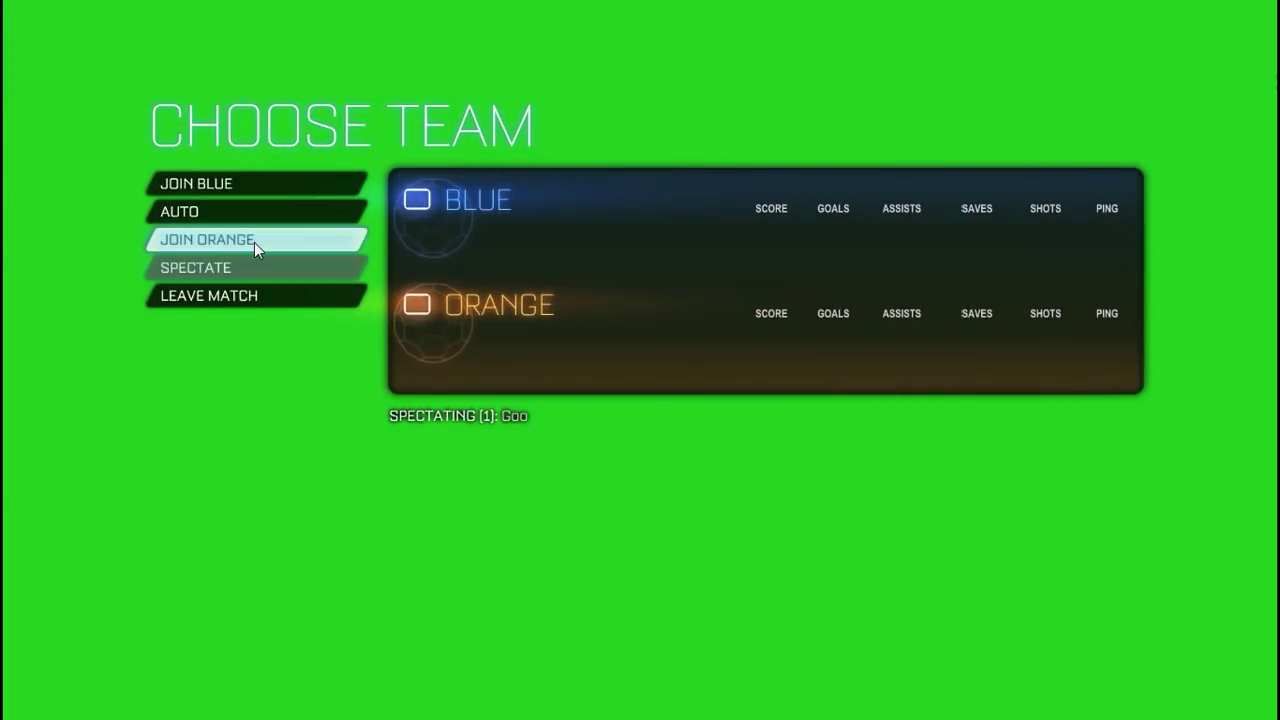
- Join the orange team and test the map by driving the car forward and jumping
click(254, 245)
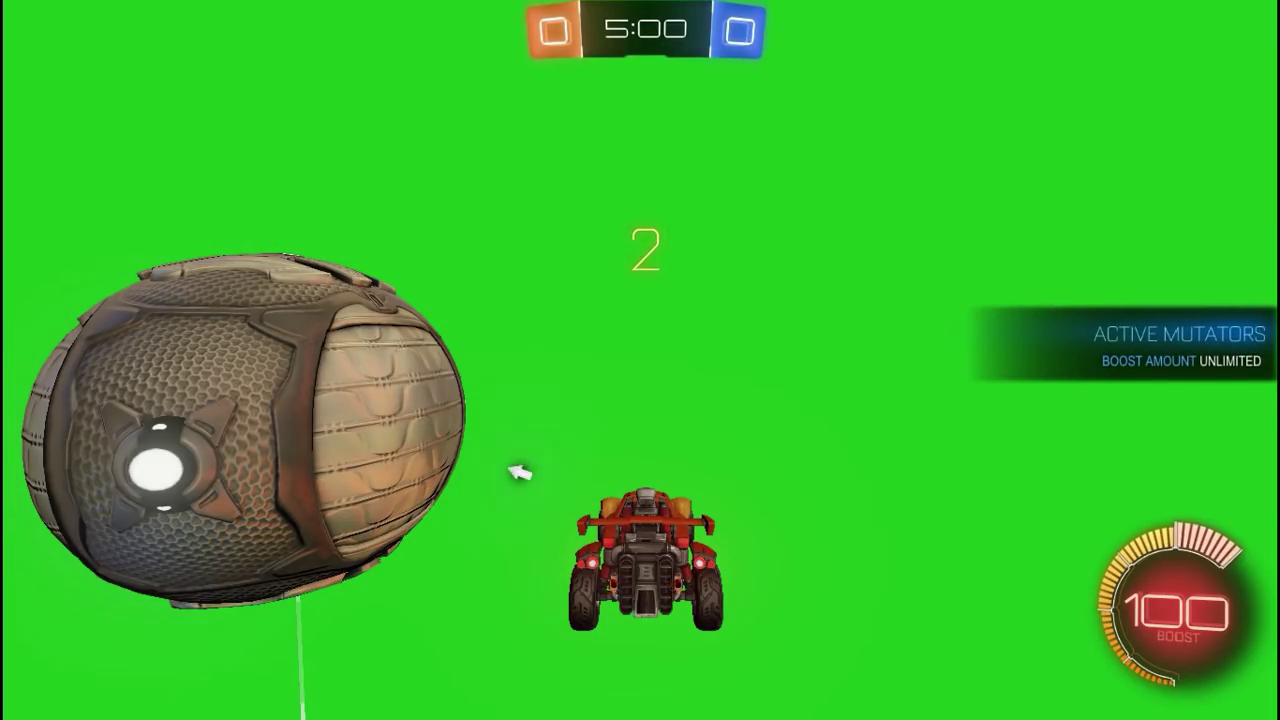
key(w)
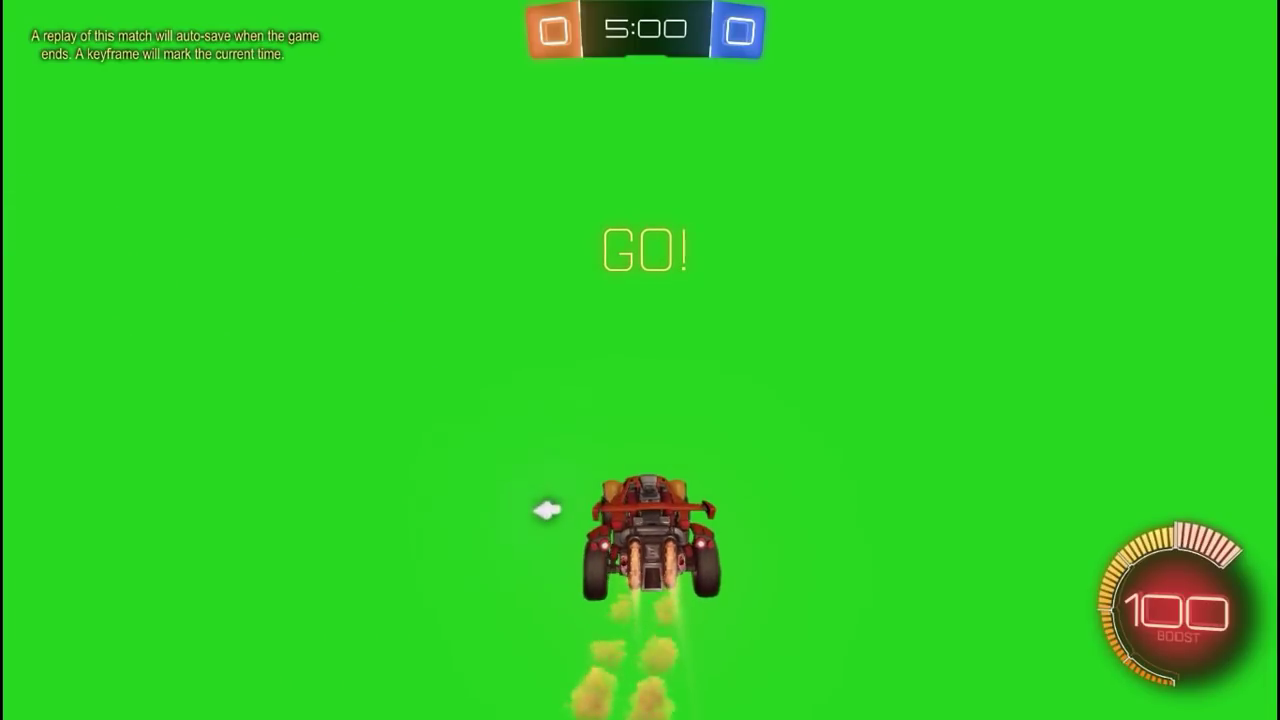
key(space)
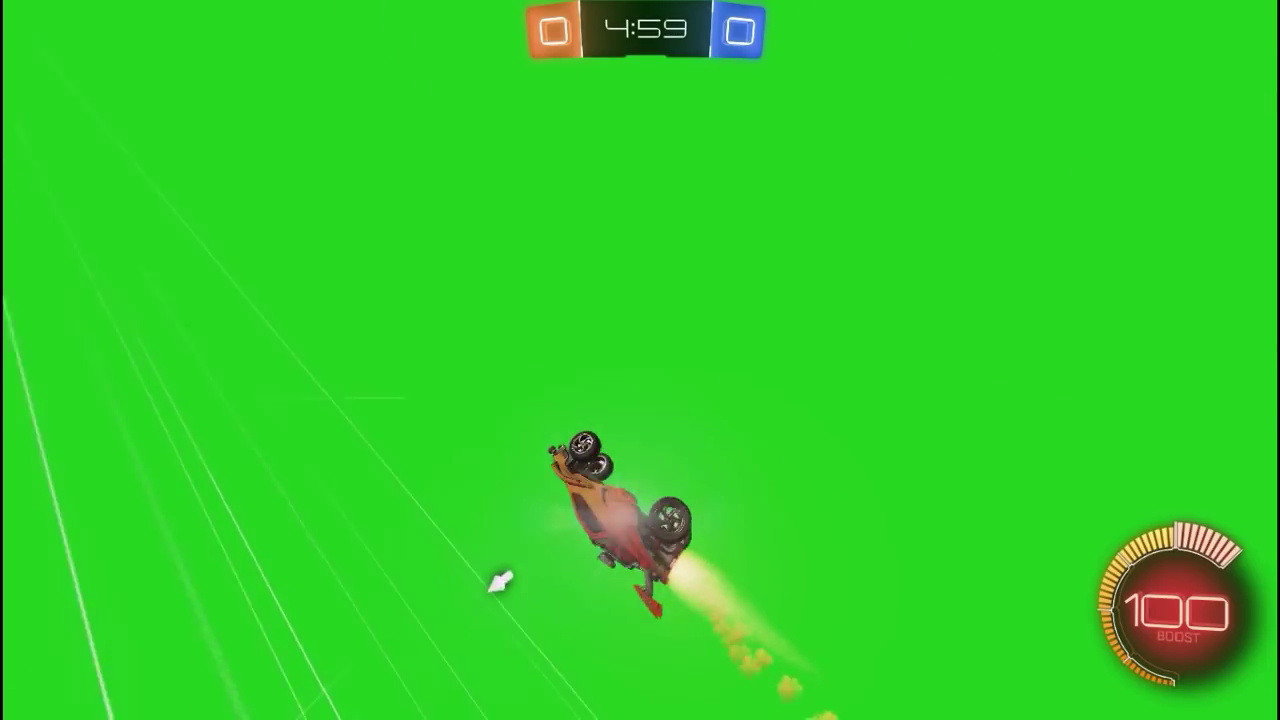
- Leave the exhibition match and go back from its setup screen through the local play options
key(Escape)
click(566, 459)
click(555, 412)
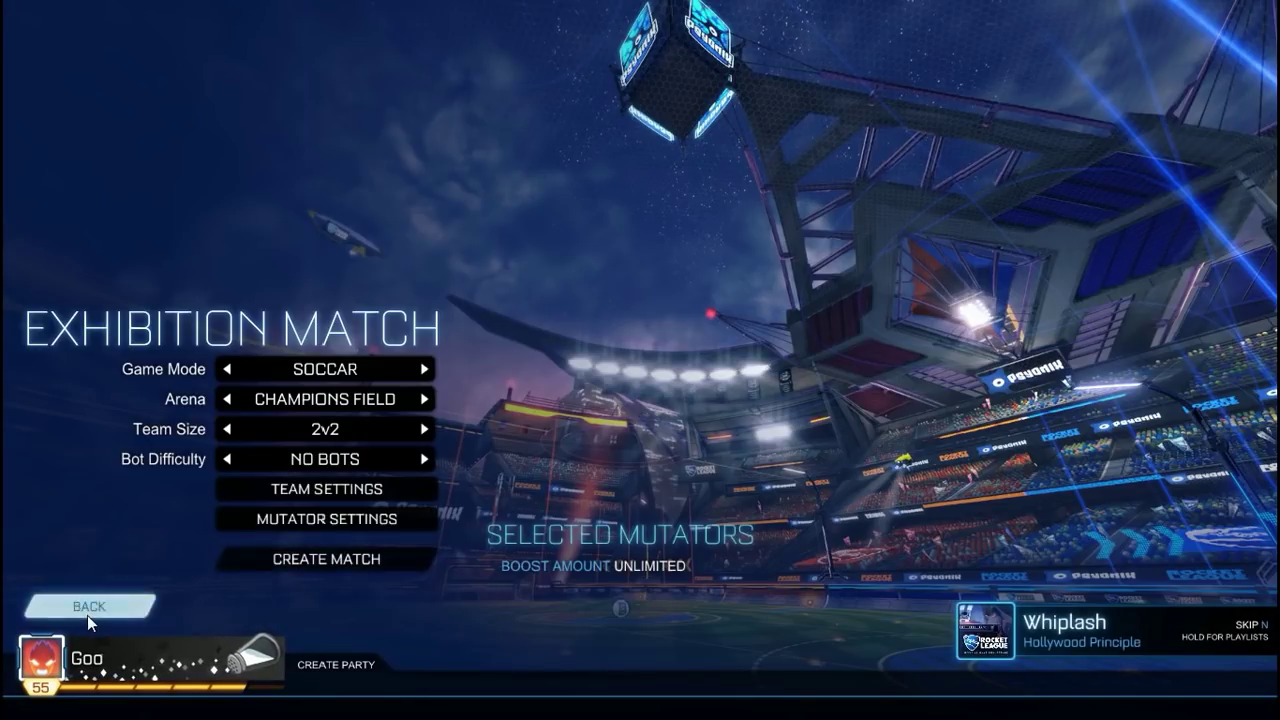
click(87, 612)
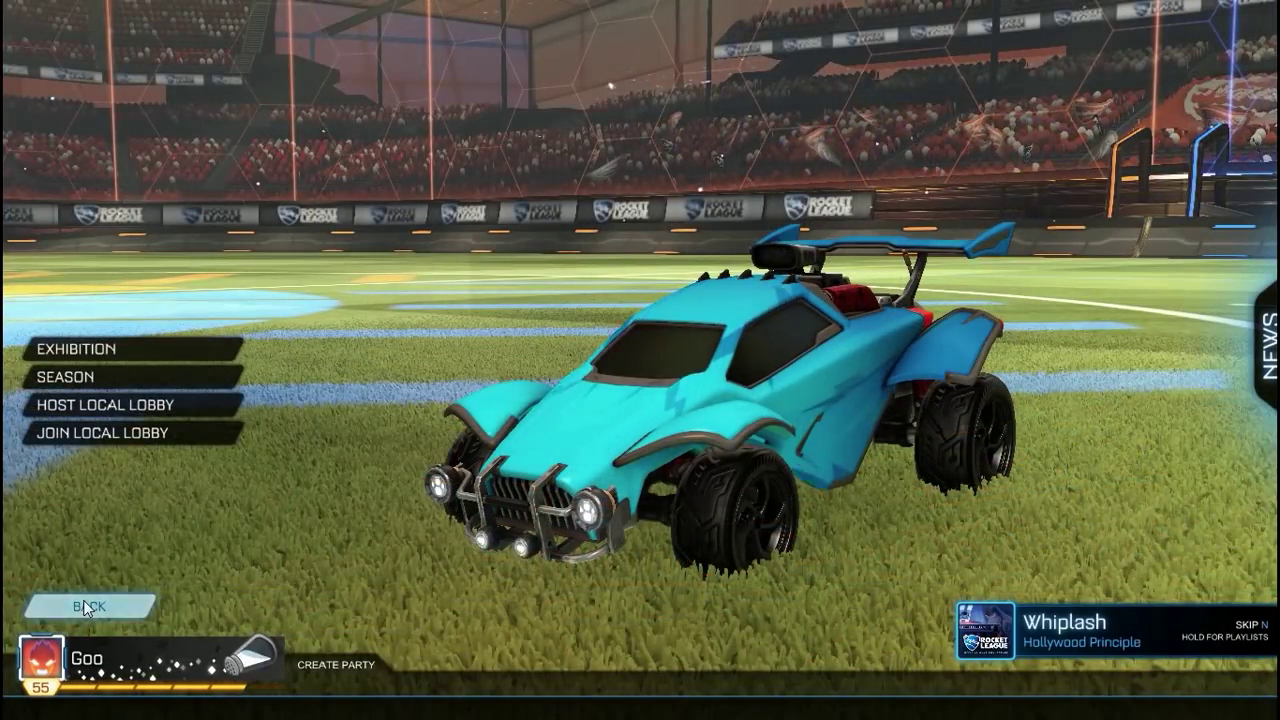
click(83, 600)
- Open a saved match replay from the game's extras to view it on the green screen map
click(99, 497)
click(94, 320)
click(582, 195)
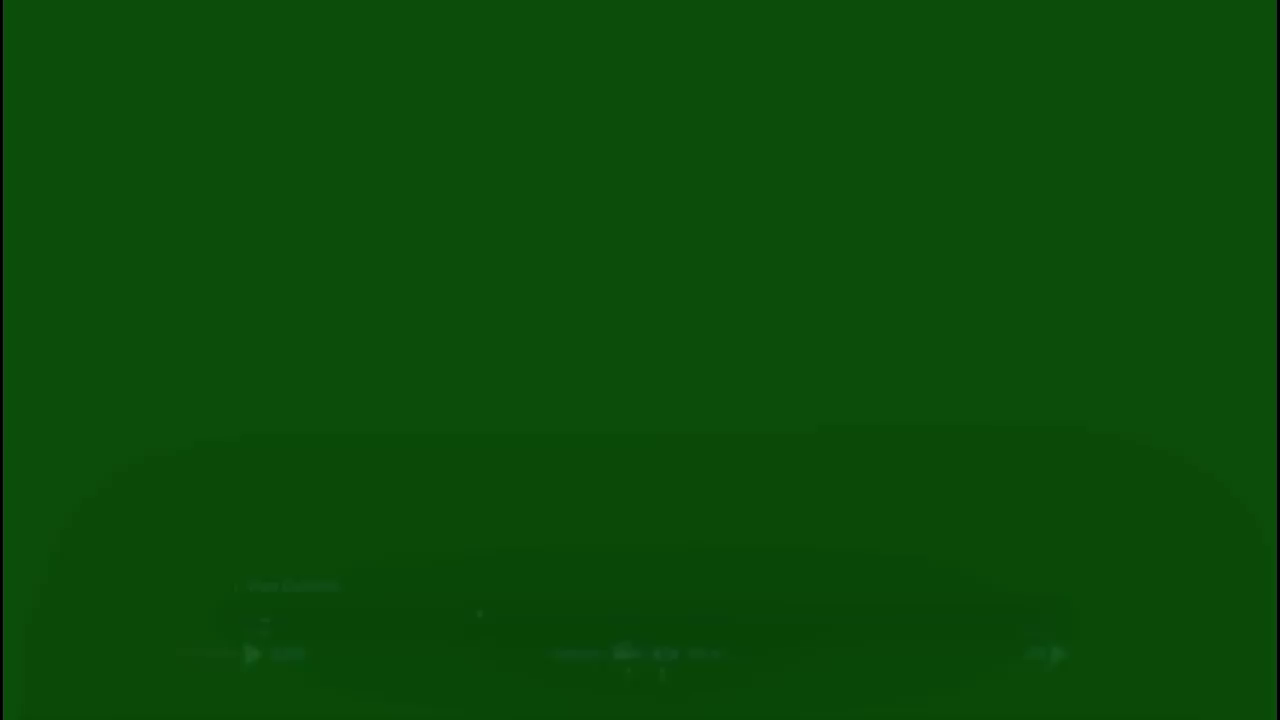